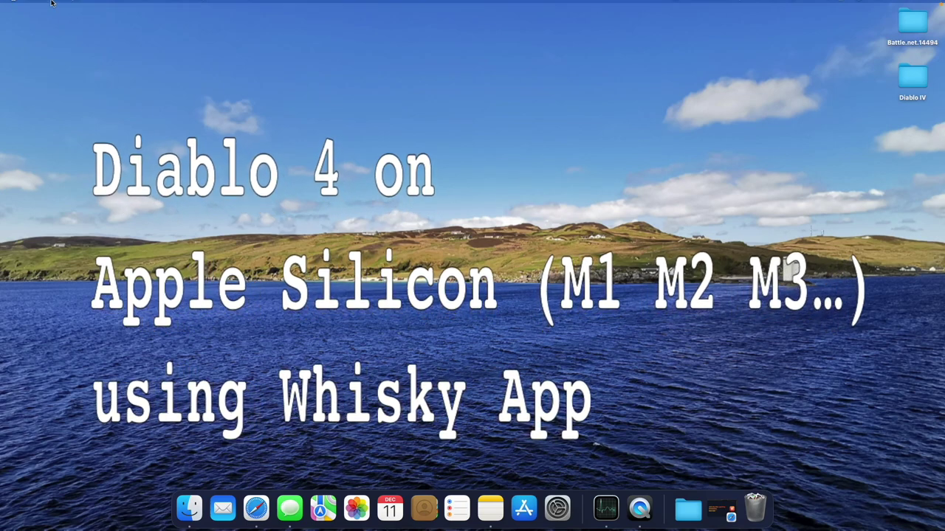
Check About This Mac: Mac mini, Apple M1, 16 GB memory, macOS Sonoma 14.1.2.
mouse_move(51, 3)
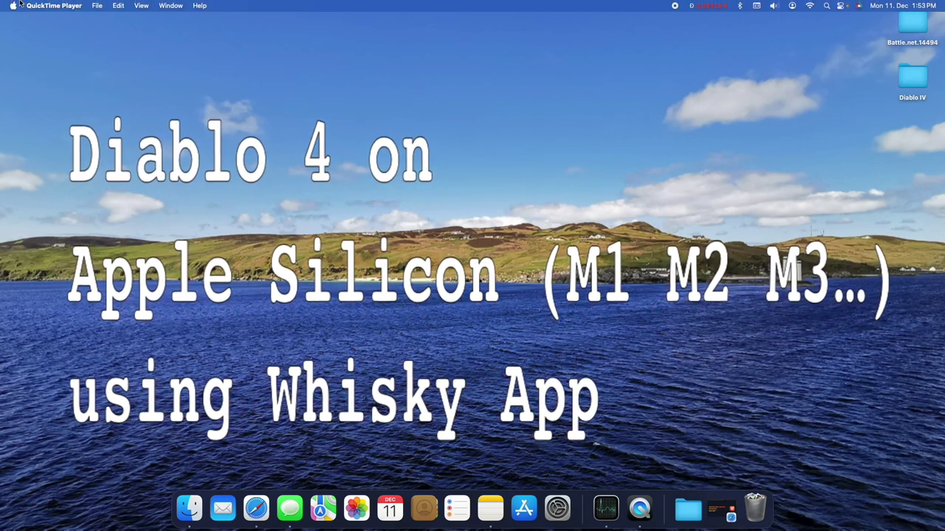
click(15, 6)
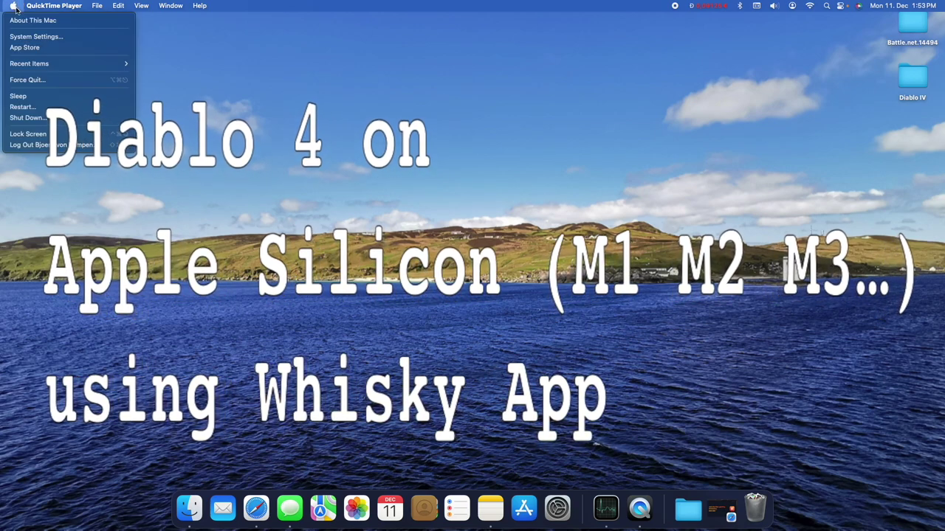
click(19, 22)
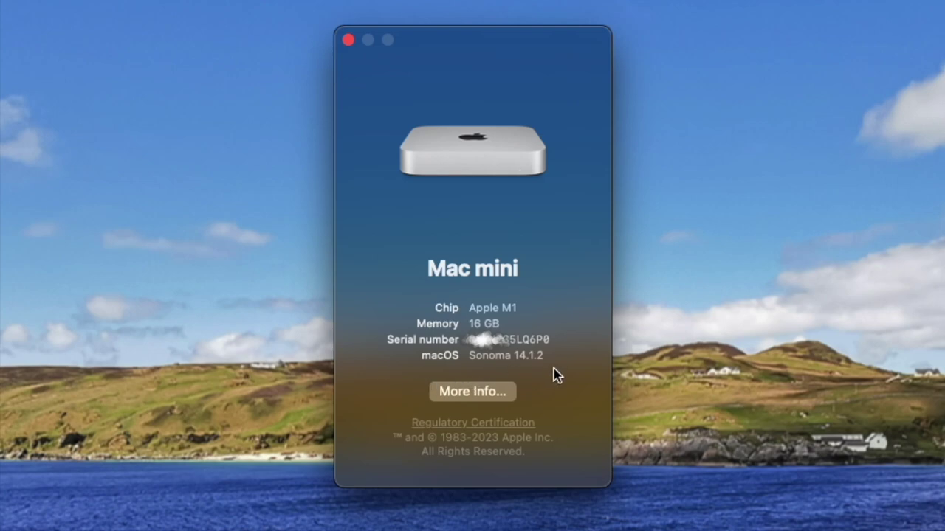
Close the About This Mac window and bring up Safari on getwhisky.app.
click(349, 41)
click(272, 508)
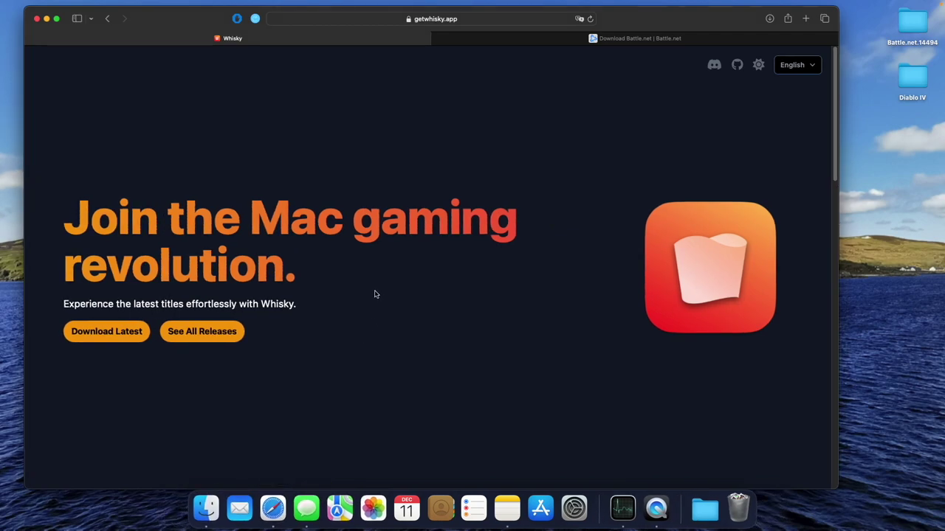
click(482, 20)
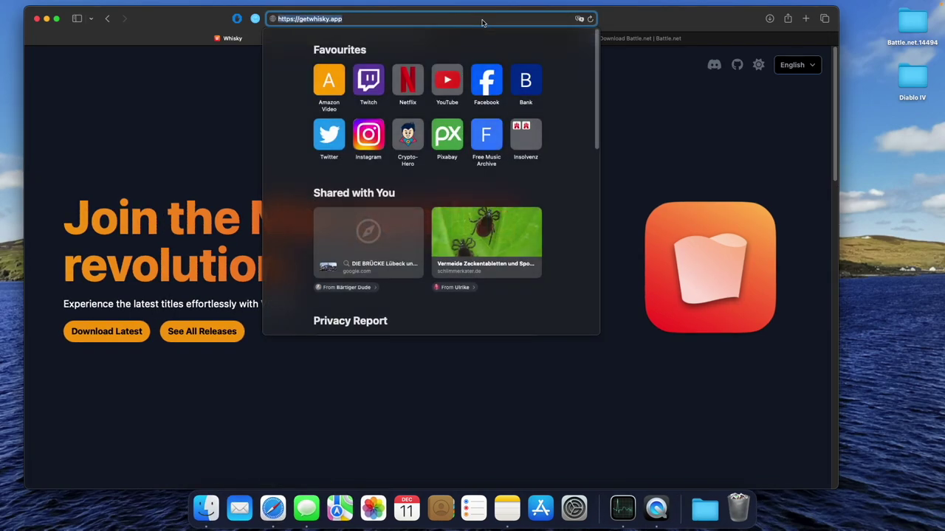
key(Escape)
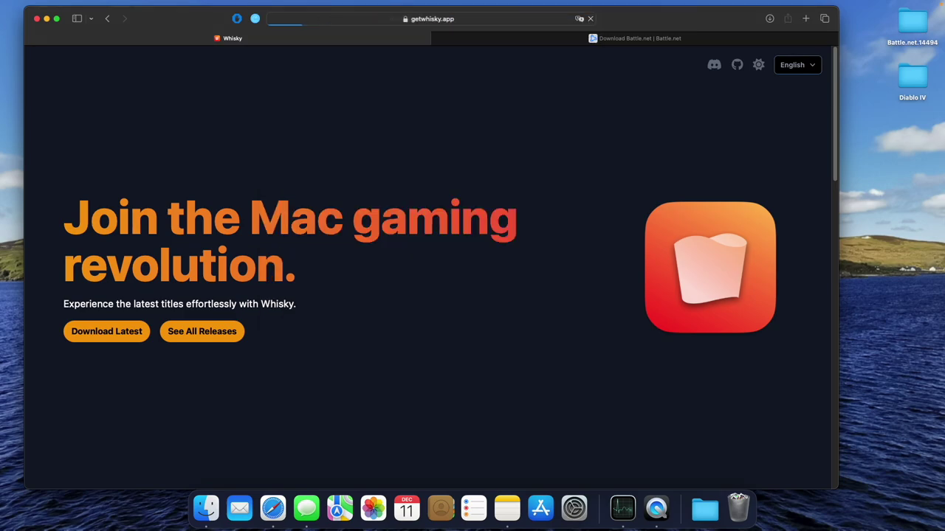
Download the latest Whisky.zip and unpack it from Safari's downloads list.
click(103, 333)
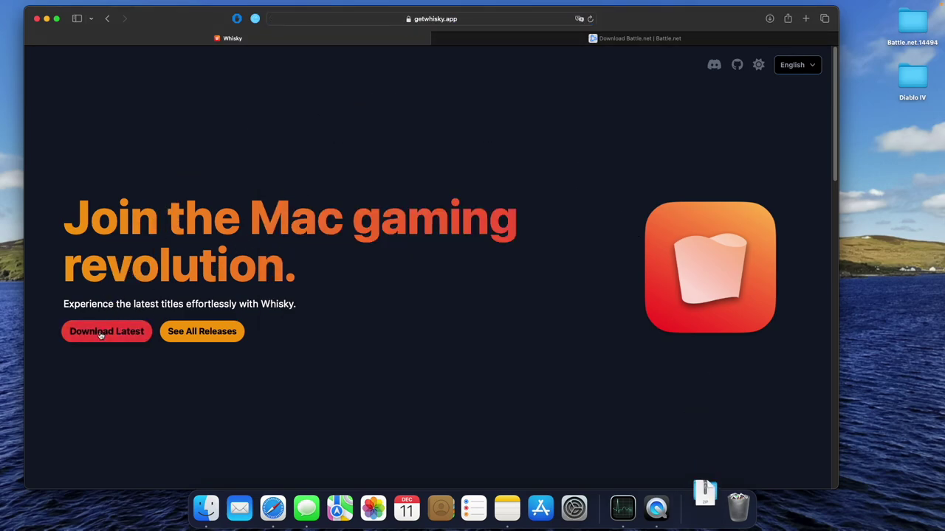
click(713, 508)
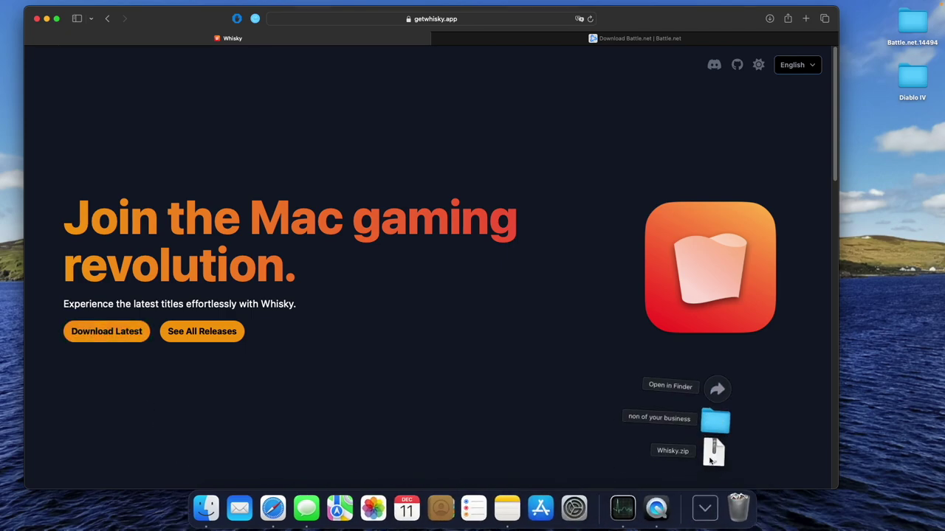
click(714, 451)
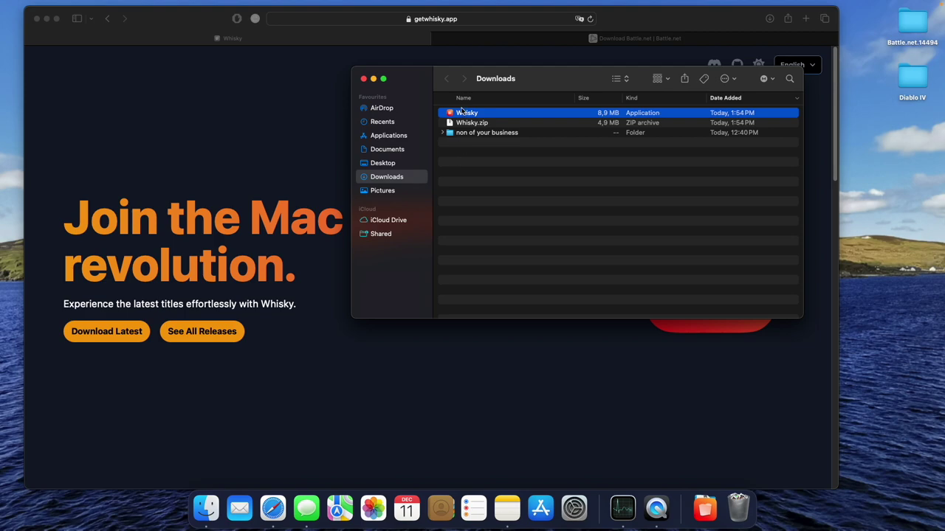
Move the Whisky app into the Applications folder and launch it from there.
drag(463, 114, 392, 138)
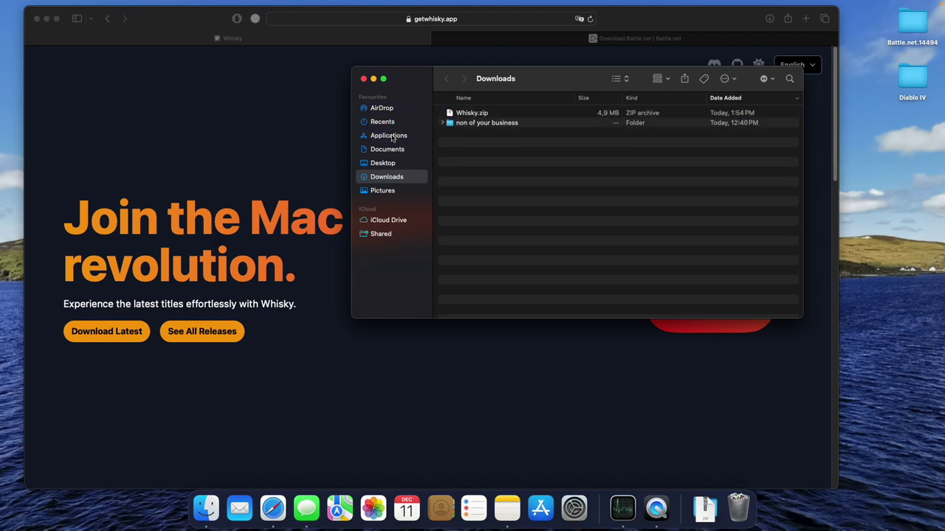
click(393, 137)
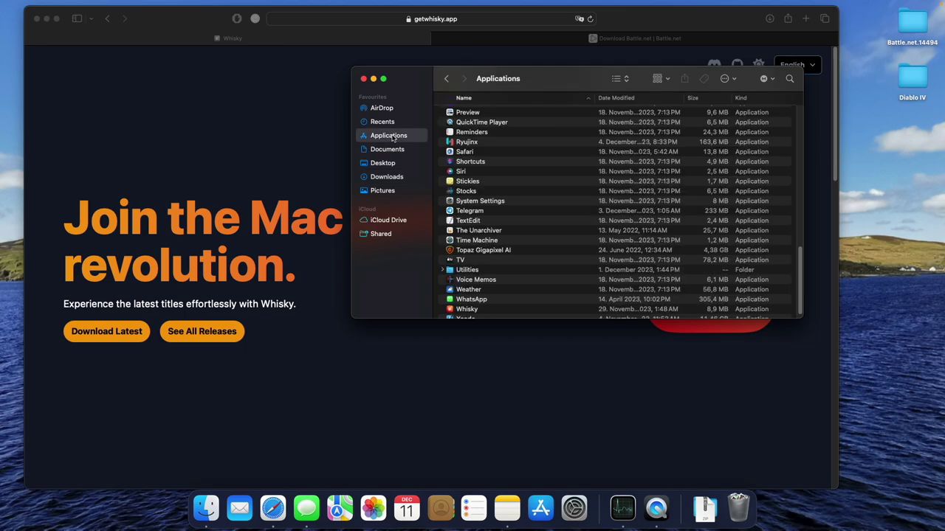
scroll(494, 286, down, 1)
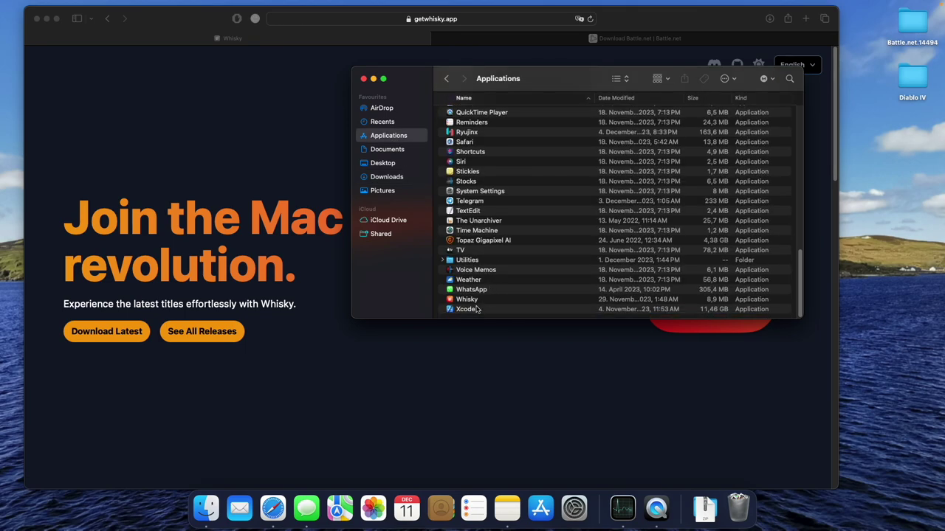
click(477, 301)
double_click(477, 302)
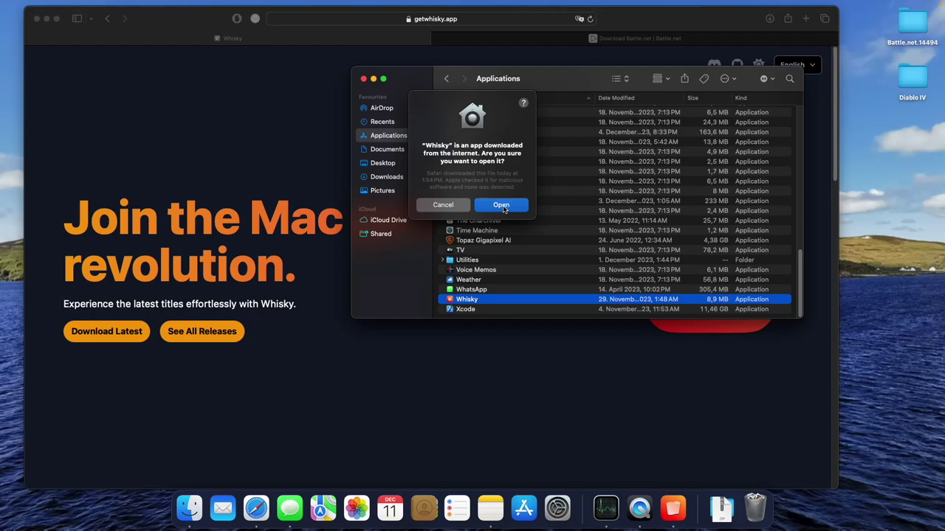
Allow Whisky to open and create a Windows 10 bottle named 'Diablo 4'.
click(501, 205)
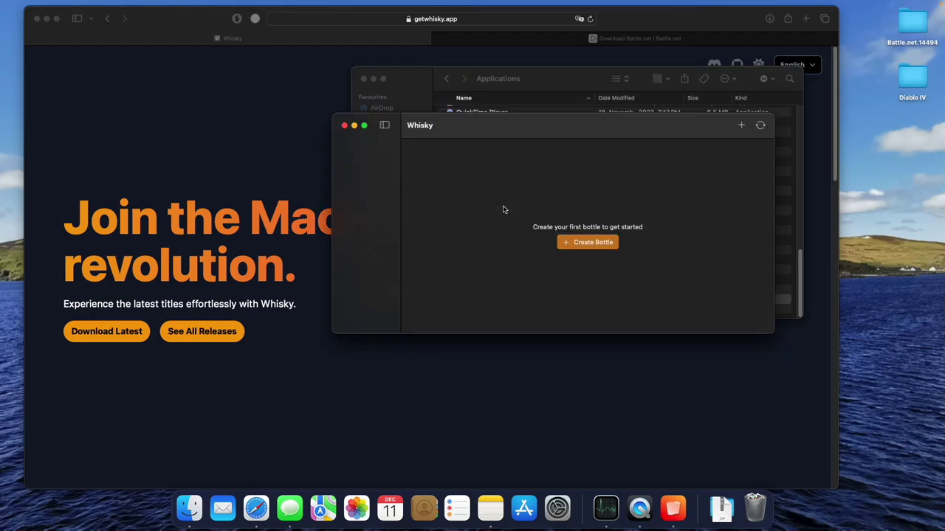
click(587, 242)
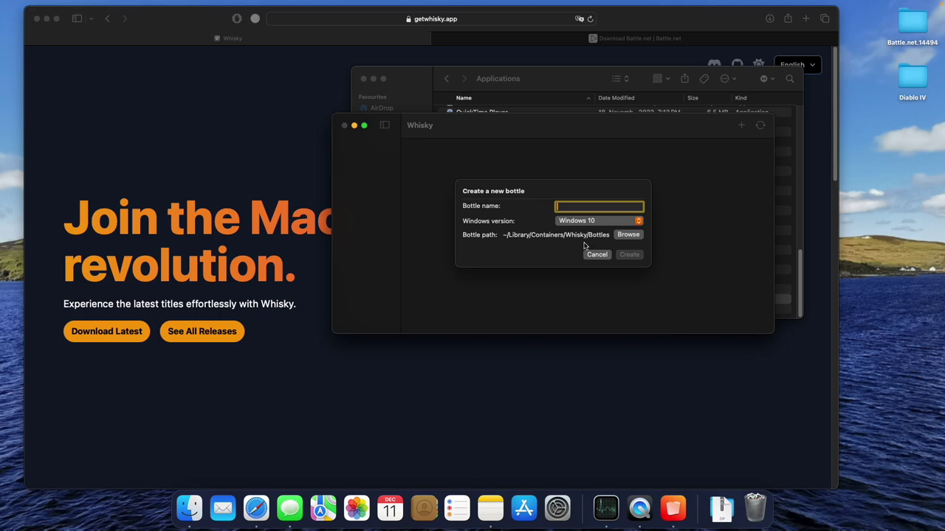
text(Diablo 4)
click(629, 258)
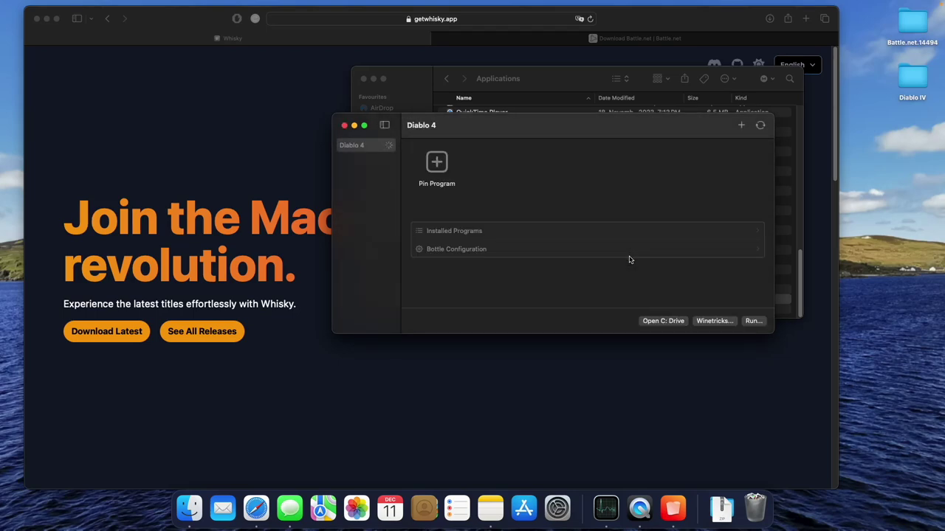
key(super+Tab)
Download Battle.net-Setup.exe from the Battle.net tab and run it in the Diablo 4 bottle.
click(480, 41)
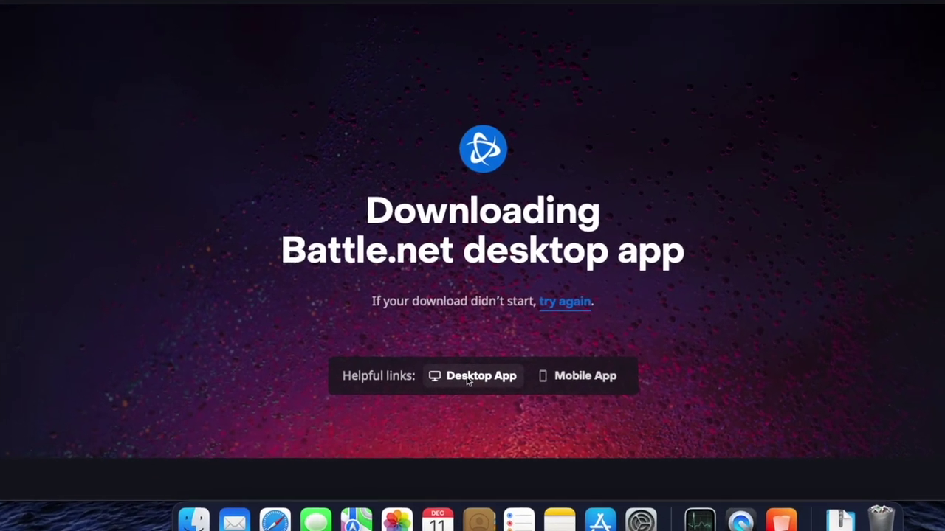
click(467, 381)
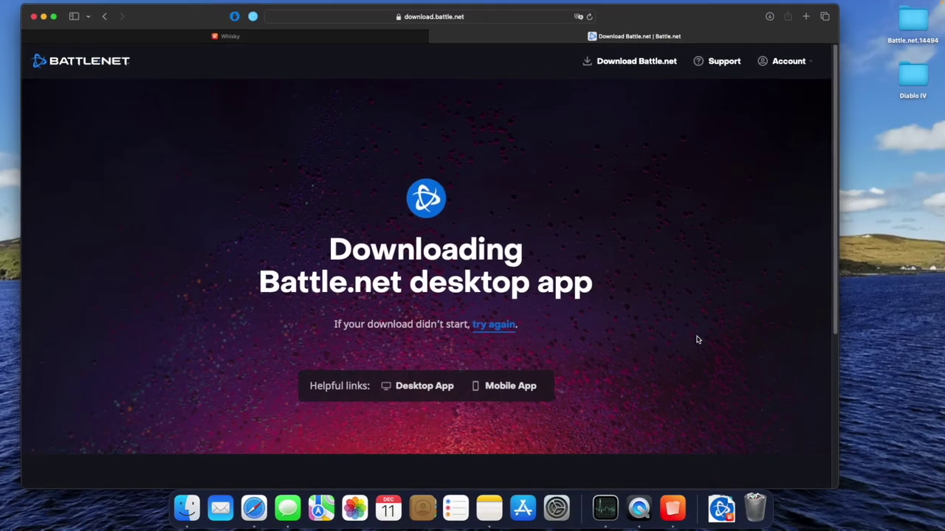
click(722, 507)
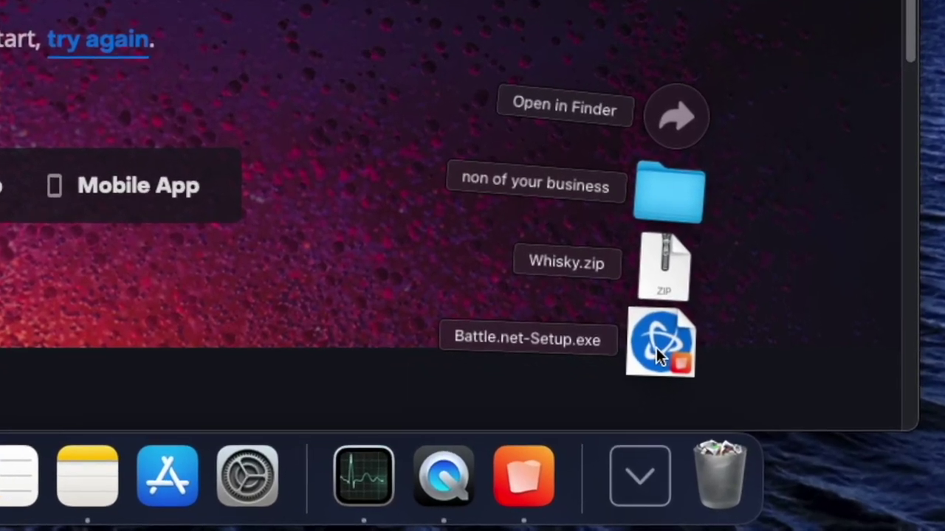
click(656, 348)
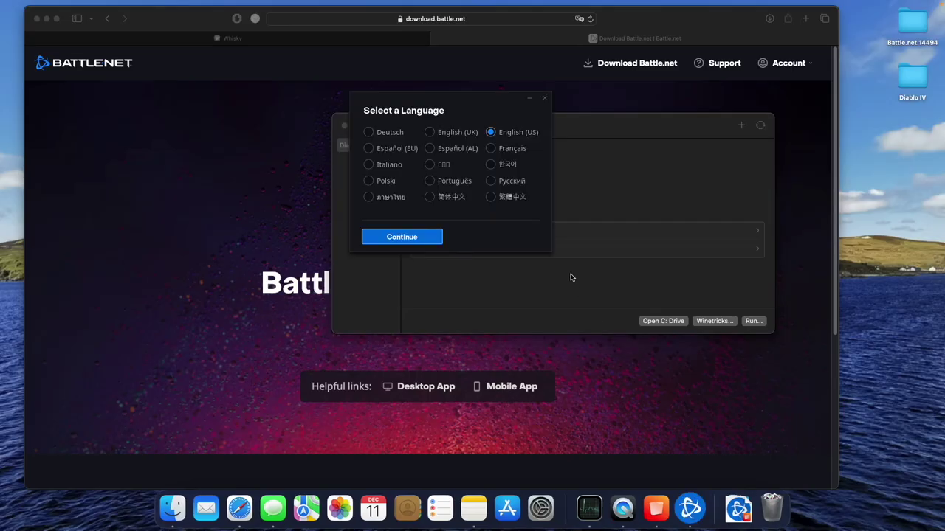
click(413, 240)
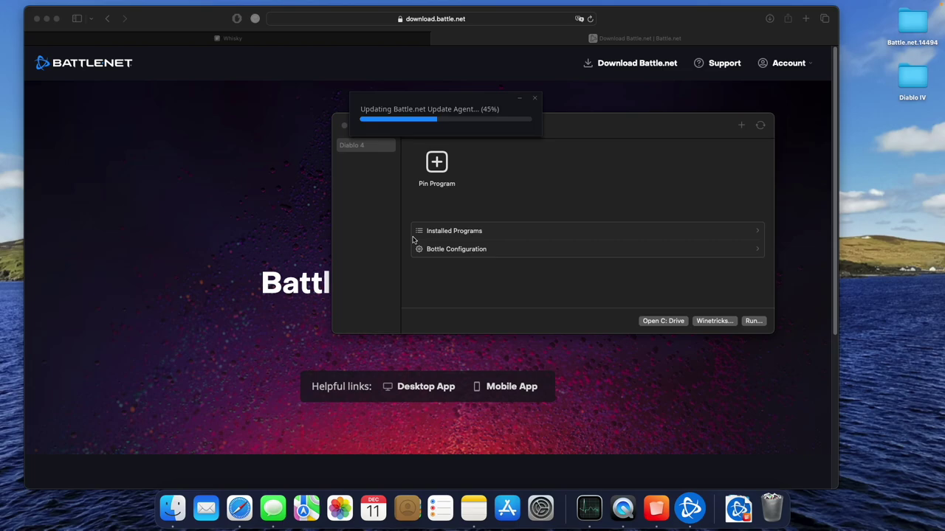
Continue the Battle.net install, then close the Blizzard Error report after the crash.
click(554, 211)
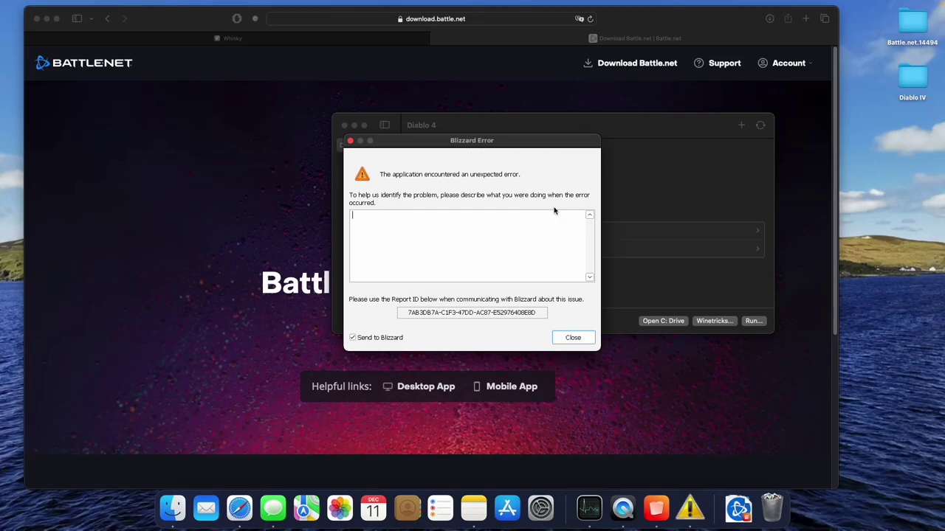
click(573, 338)
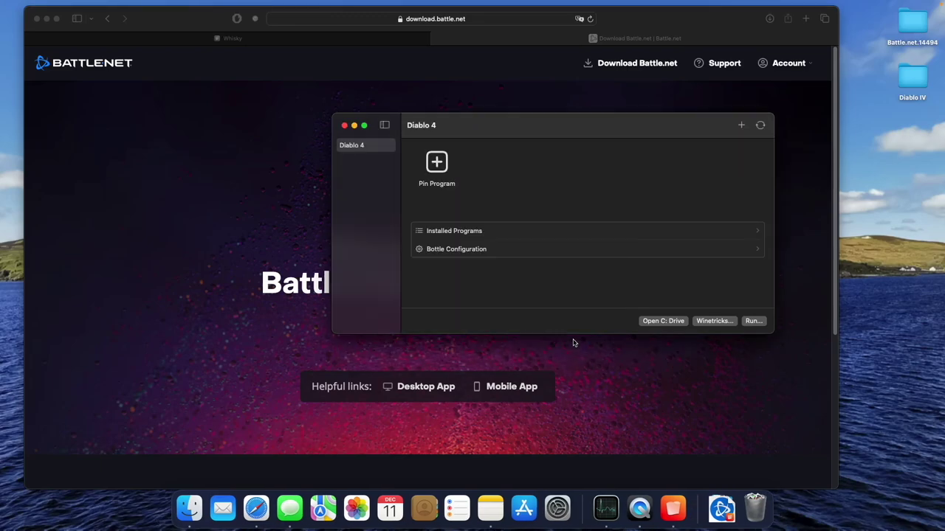
Reveal the Diablo 4 bottle in Finder and expand drive_c/Program Files (x86)/Battle.net.
right_click(371, 151)
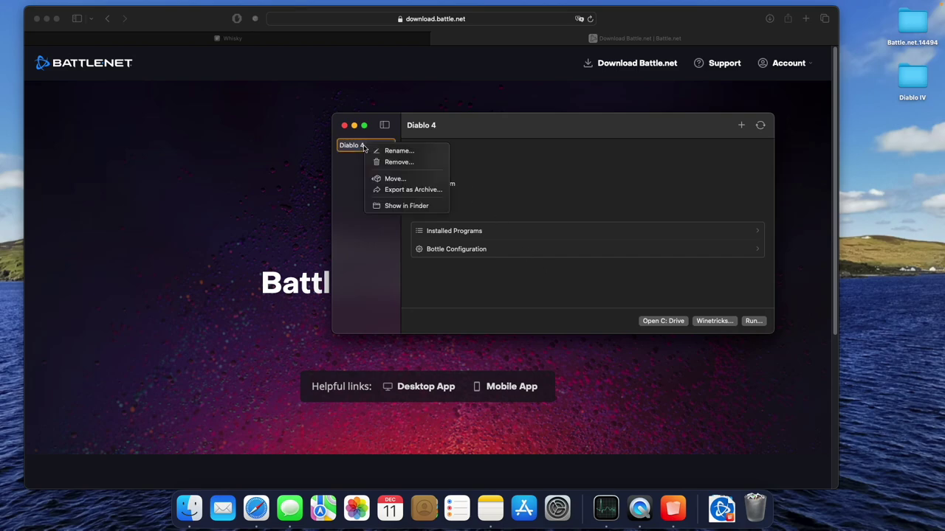
click(430, 207)
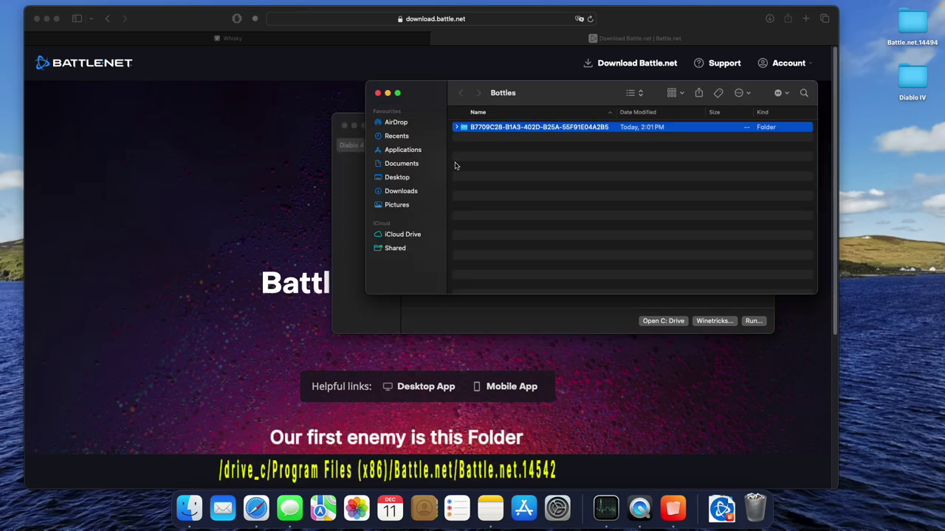
click(457, 128)
click(463, 156)
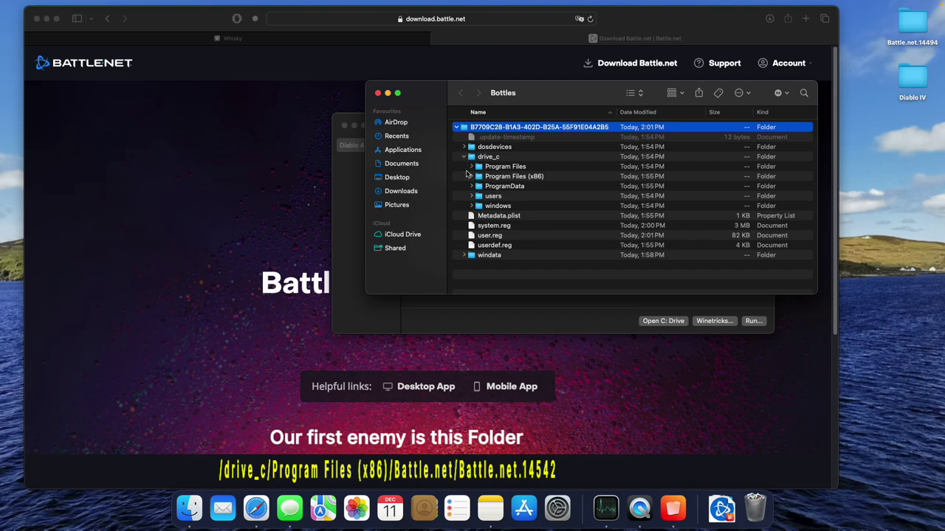
click(471, 177)
click(478, 186)
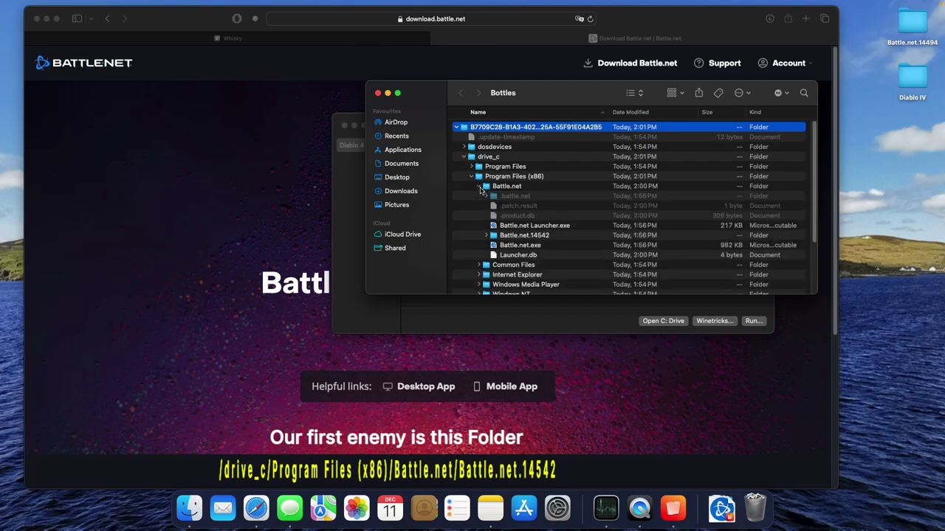
Move Battle.net.14494 from the desktop into the Battle.net folder and delete Battle.net.14542.
click(516, 236)
click(910, 20)
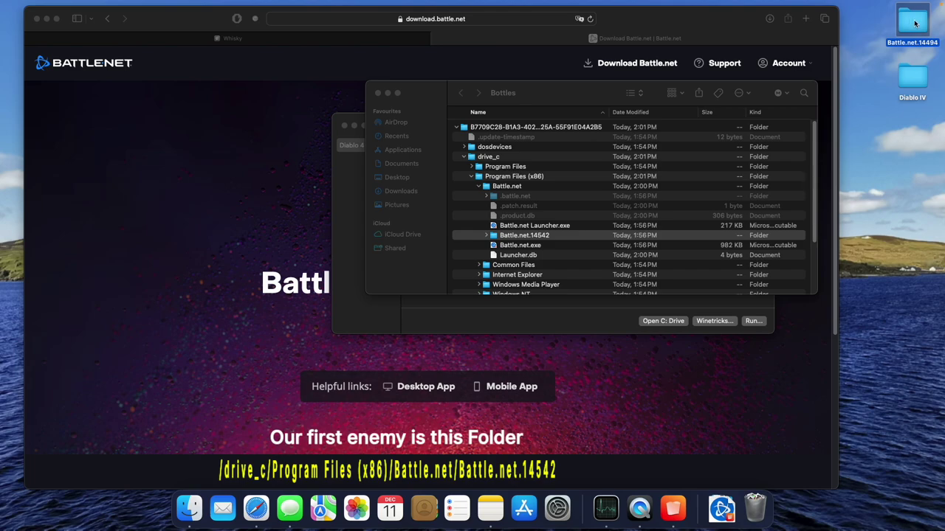
drag(913, 22, 510, 188)
click(529, 246)
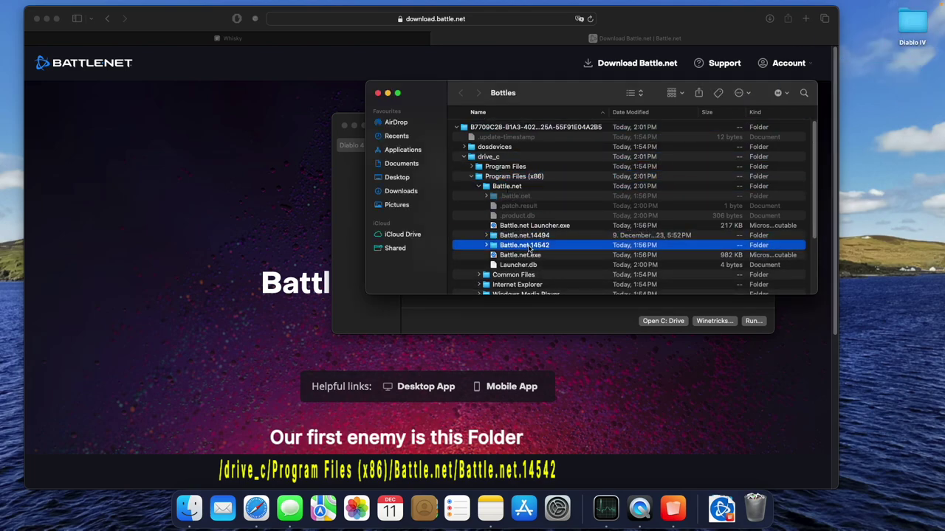
key(super+BackSpace)
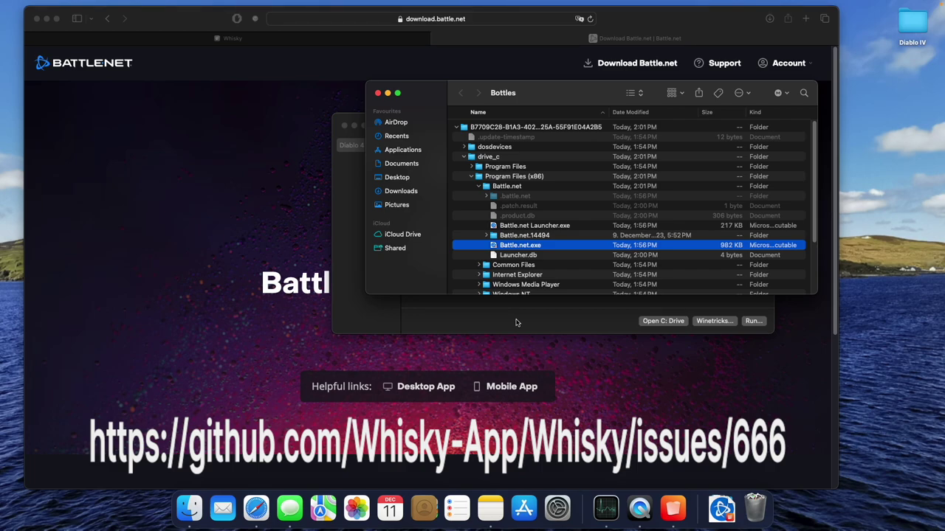
Run Program Files (x86)/Battle.net/Battle.net.exe inside the Diablo 4 bottle.
click(517, 323)
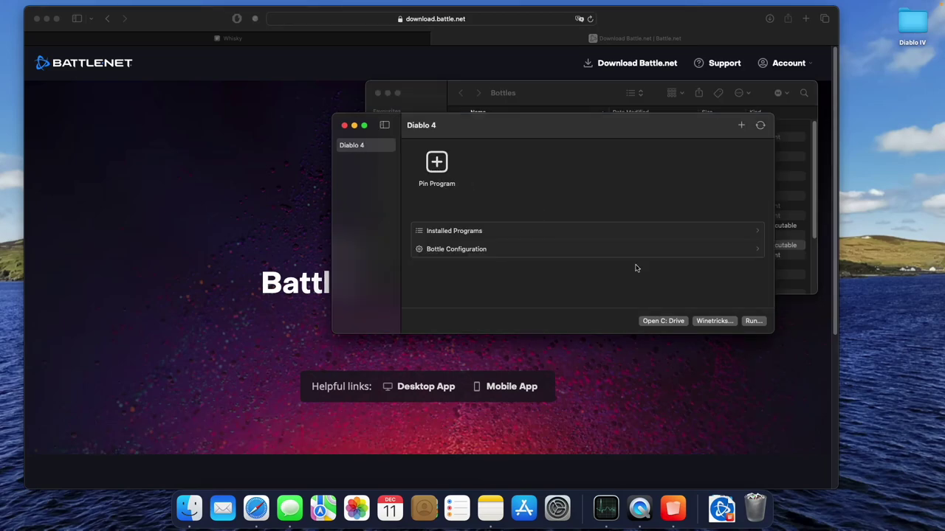
click(751, 321)
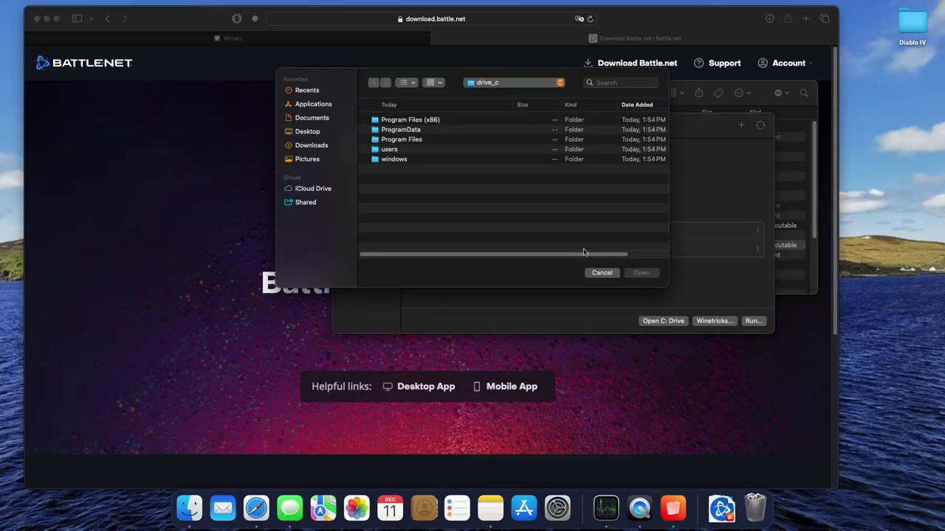
double_click(427, 120)
double_click(426, 121)
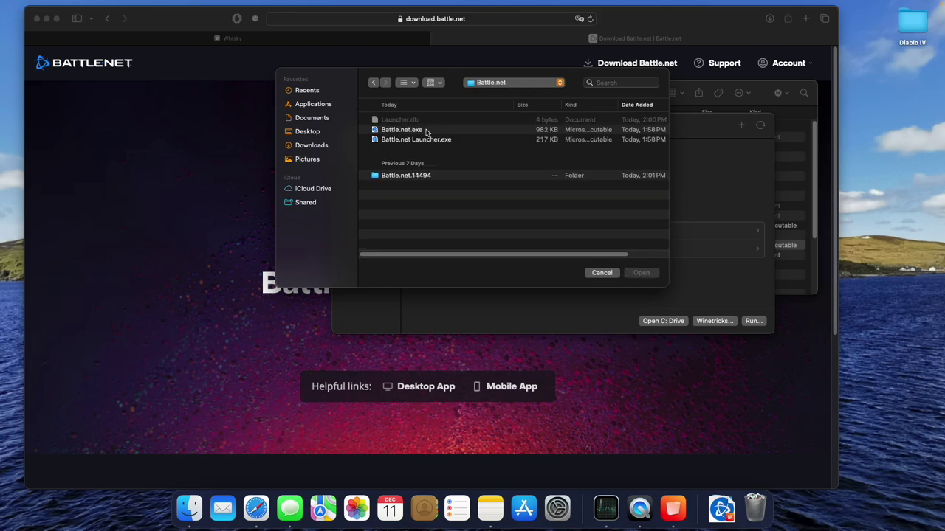
click(428, 127)
click(643, 274)
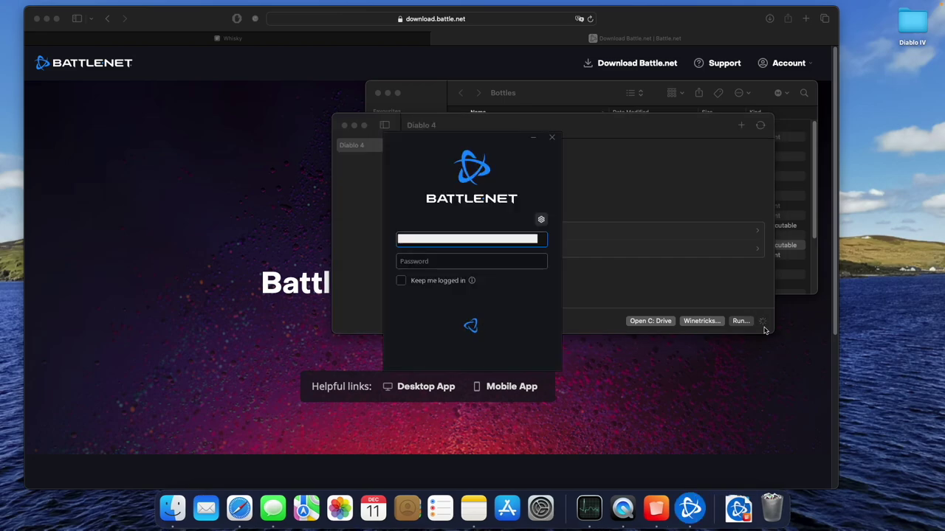
Sign in to Battle.net with the account email and password.
key(Tab)
text(p)
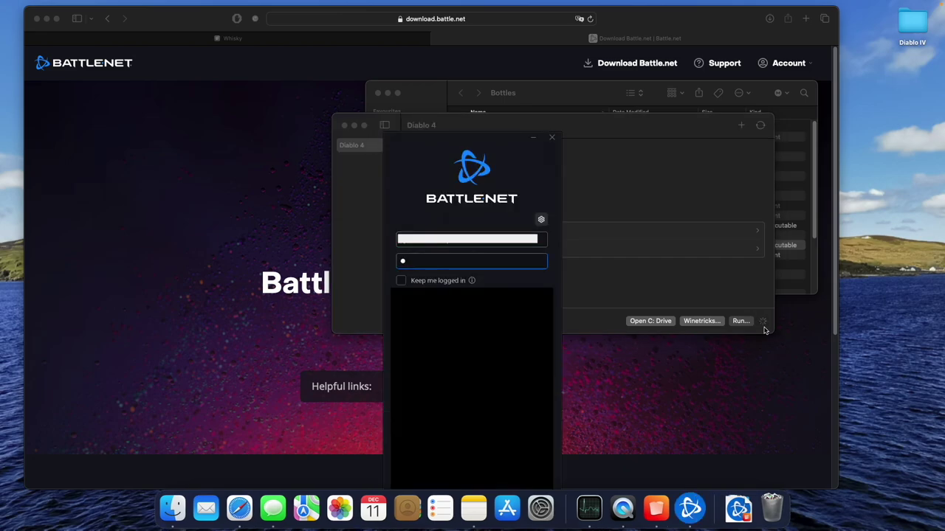
key(BackSpace)
click(477, 244)
key(Tab)
text(•••••••••)
key(Return)
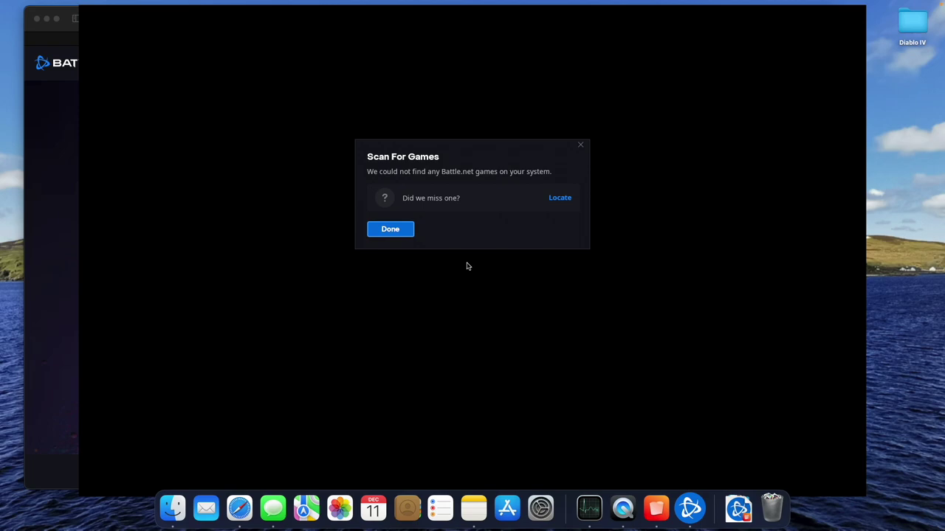
Move the Diablo IV folder from the desktop into the bottle's Program Files (x86).
click(172, 511)
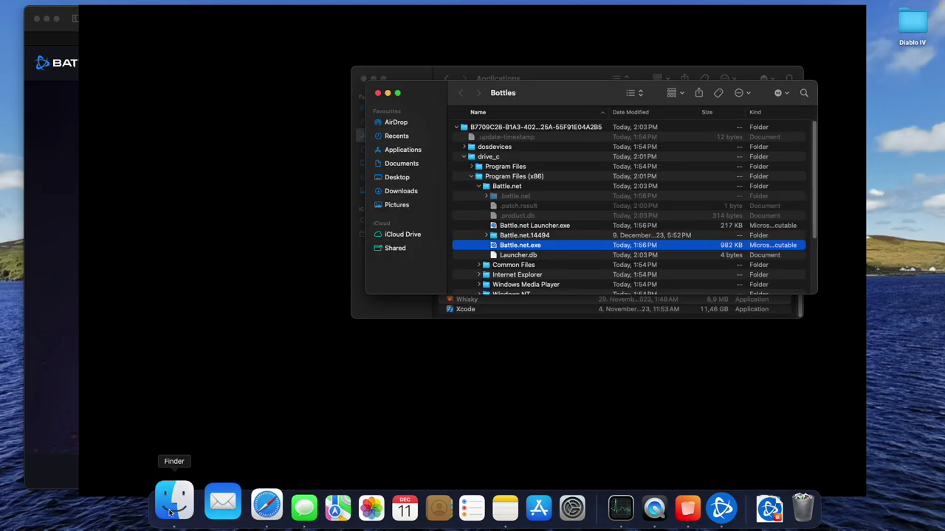
click(478, 186)
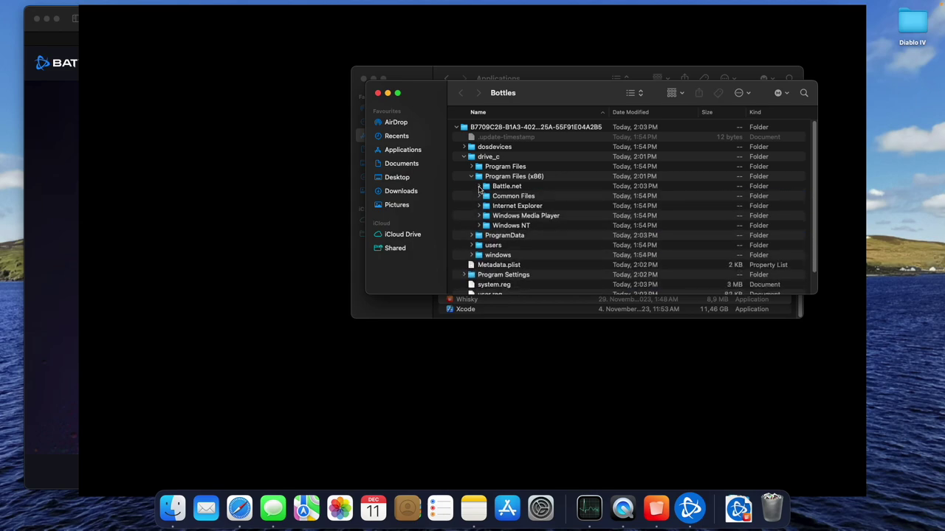
click(914, 25)
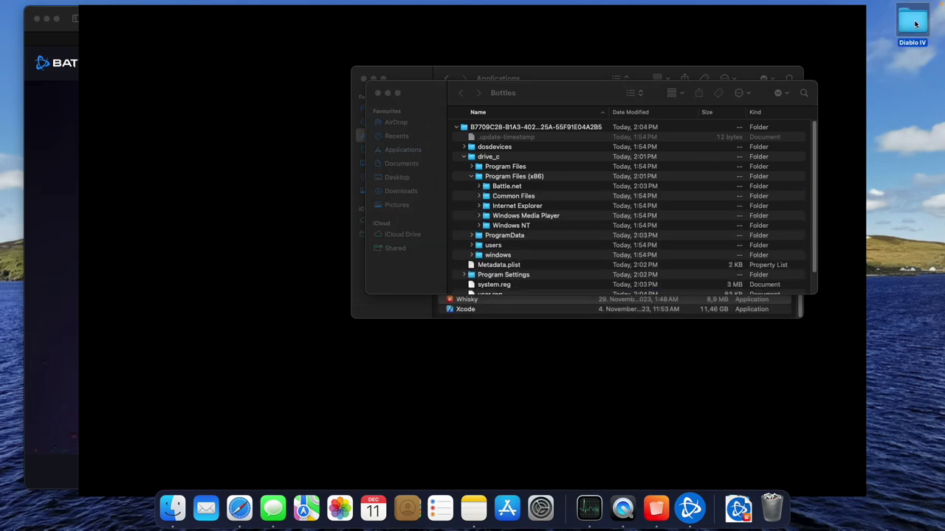
drag(915, 25, 522, 183)
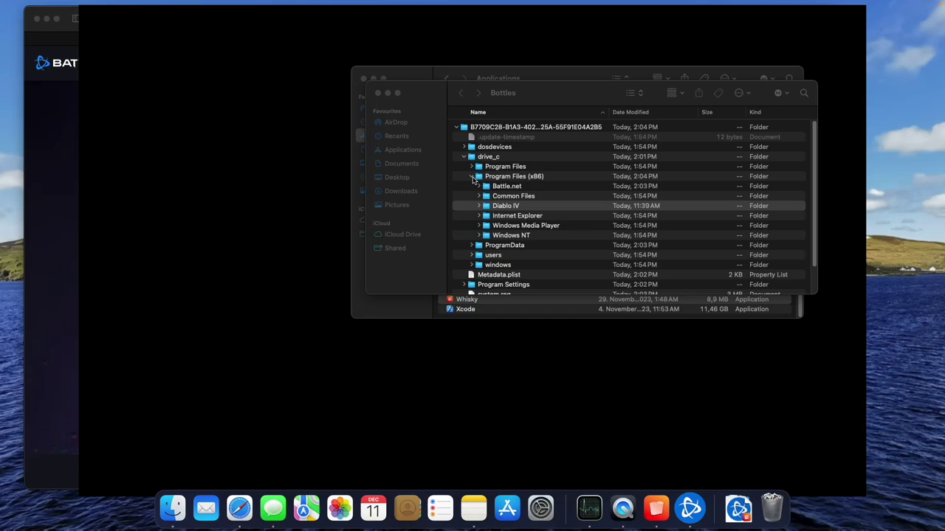
Locate the Diablo IV folder in Battle.net's Scan For Games notice and close it.
click(427, 404)
click(550, 200)
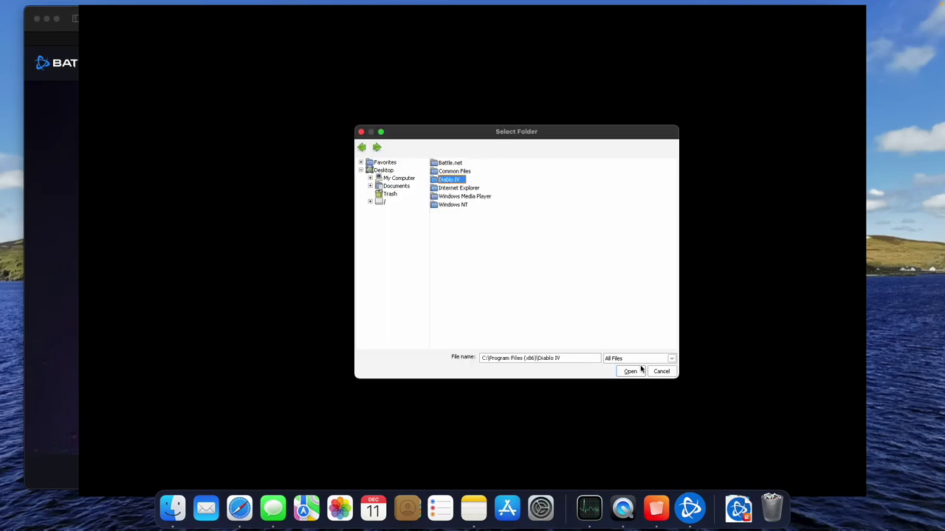
click(629, 372)
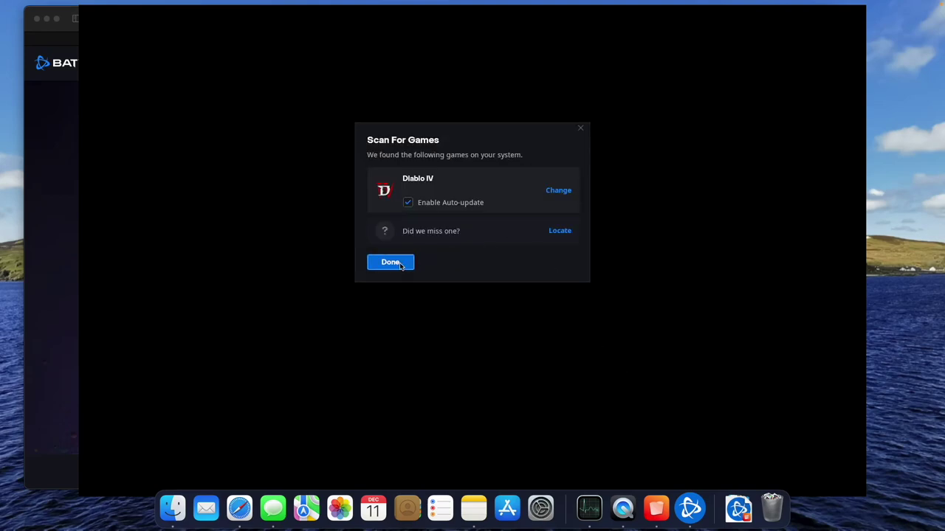
click(390, 262)
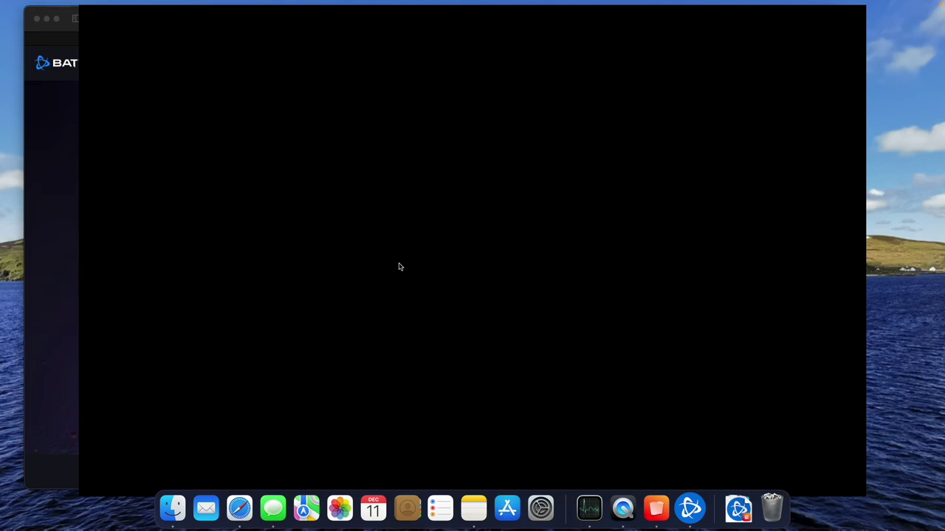
Quit Battle.net, close both Finder windows, and show the Diablo 4 bottle configuration.
right_click(692, 508)
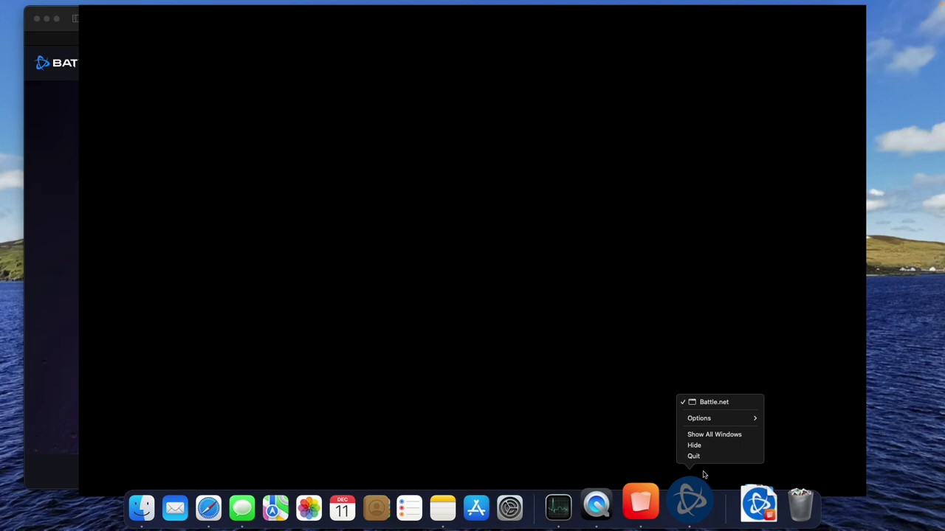
click(704, 459)
click(377, 93)
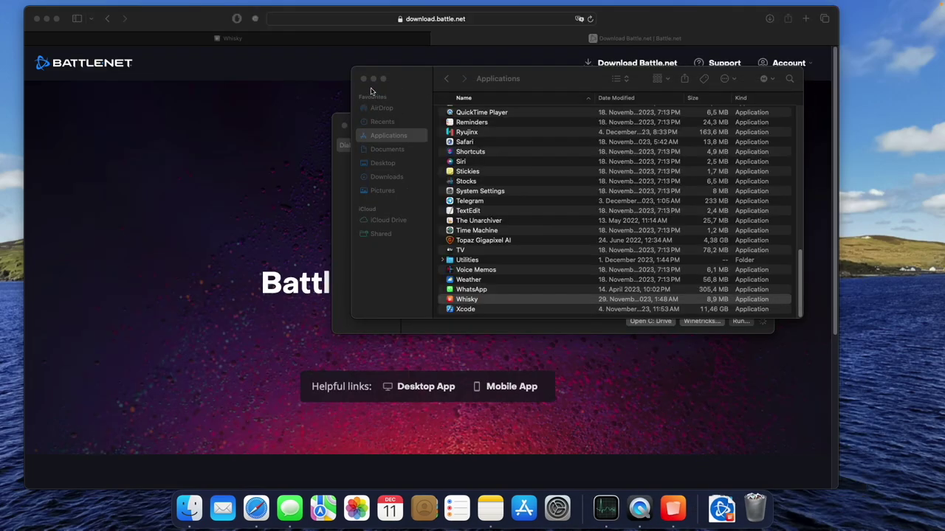
click(364, 79)
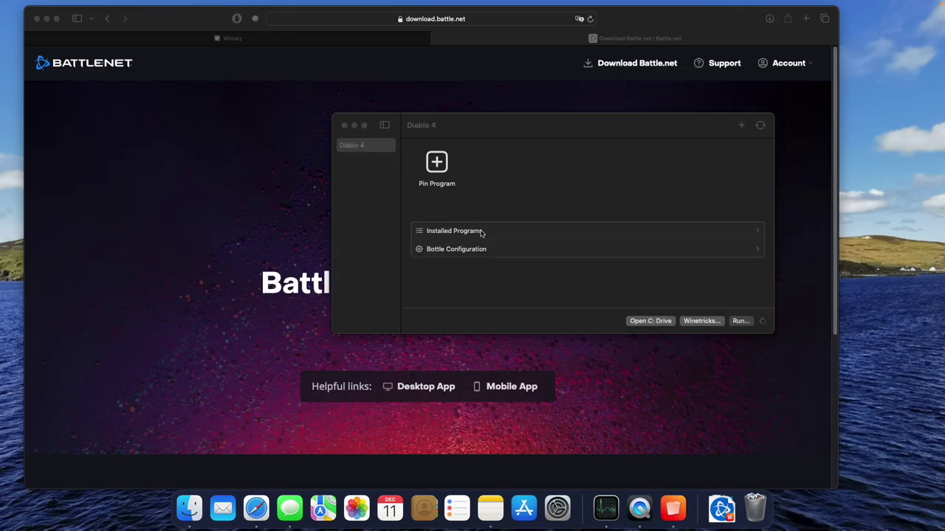
click(486, 253)
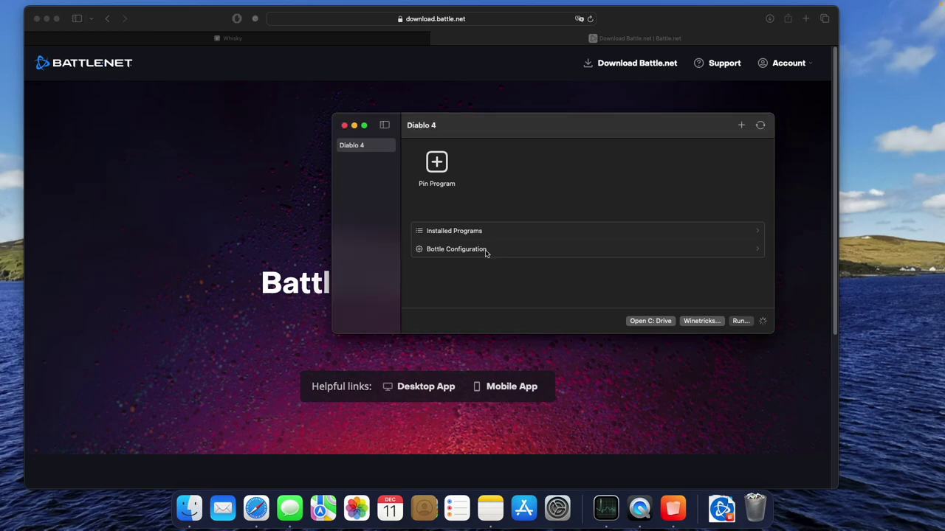
click(486, 252)
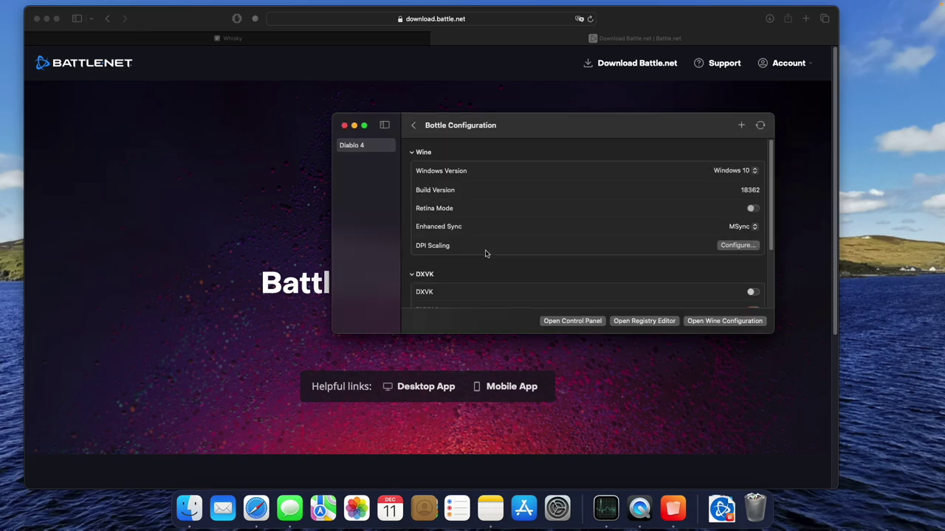
Change the Diablo 4 bottle's build version from 18362 to 19042 and enable DXVK.
double_click(750, 190)
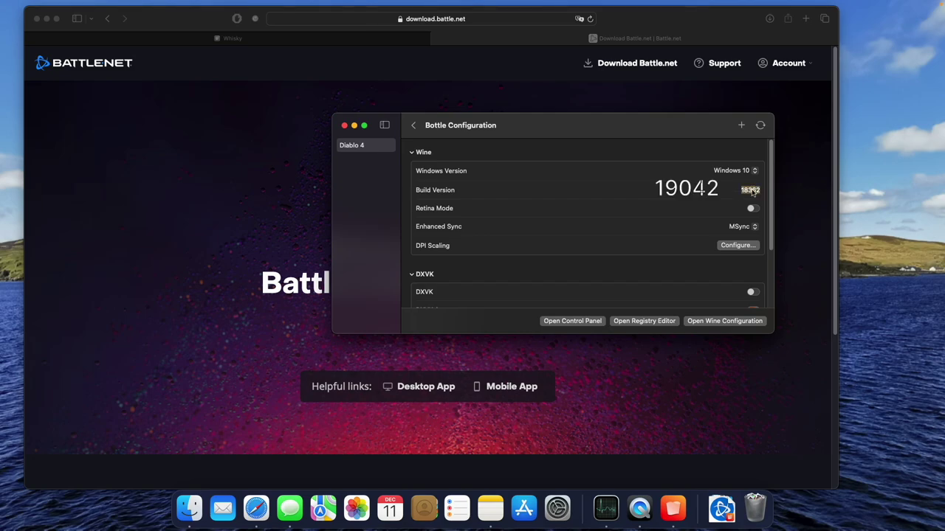
text(19042)
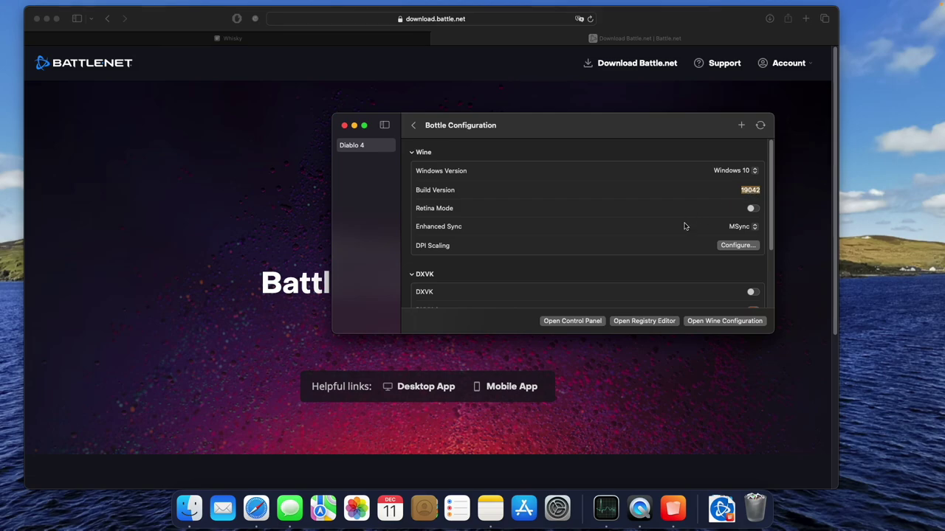
scroll(684, 226, down, 2)
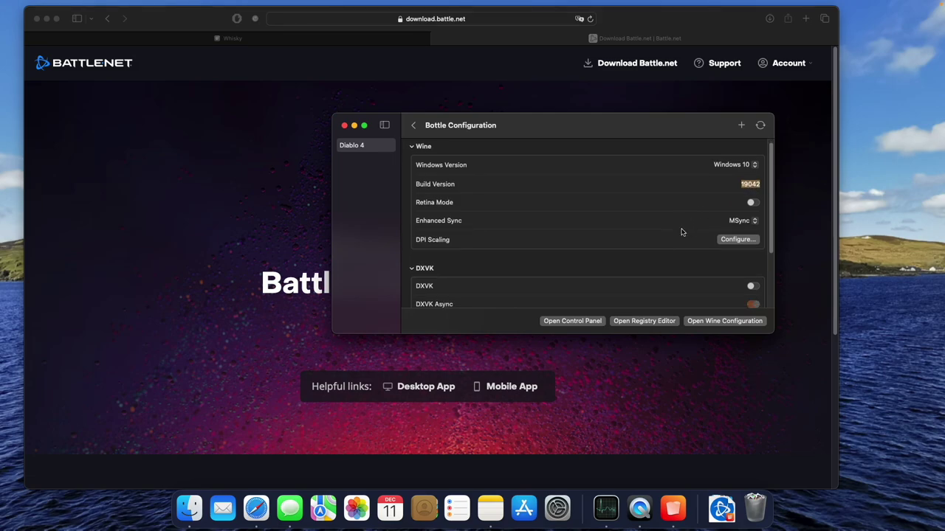
click(752, 281)
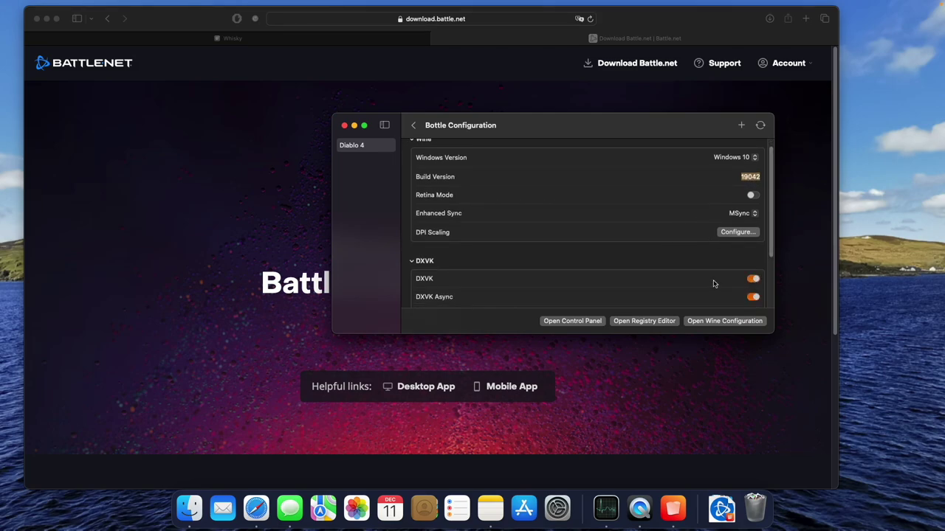
scroll(714, 283, down, 3)
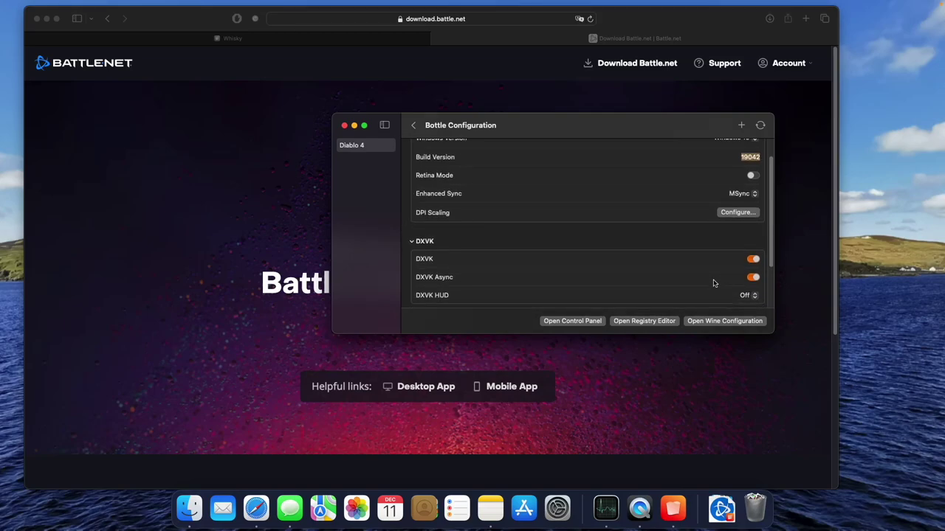
scroll(713, 283, down, 3)
scroll(713, 284, down, 2)
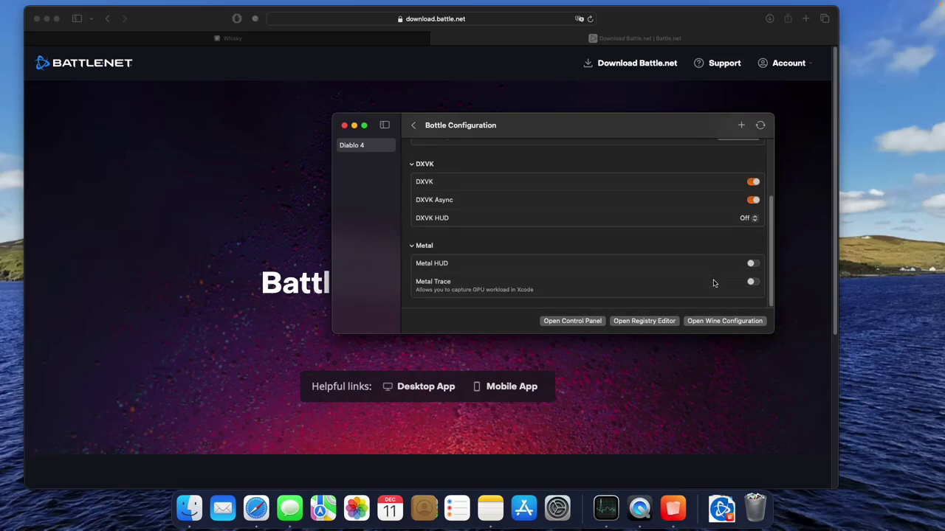
click(414, 126)
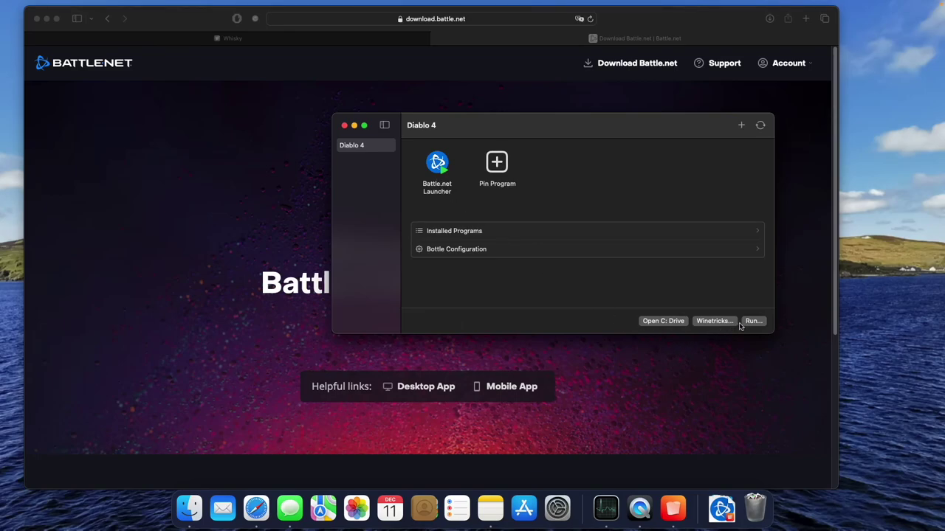
Open the bottle's drive_c in Finder with Battle.net.14494 selected, beside the Whisky window.
click(672, 322)
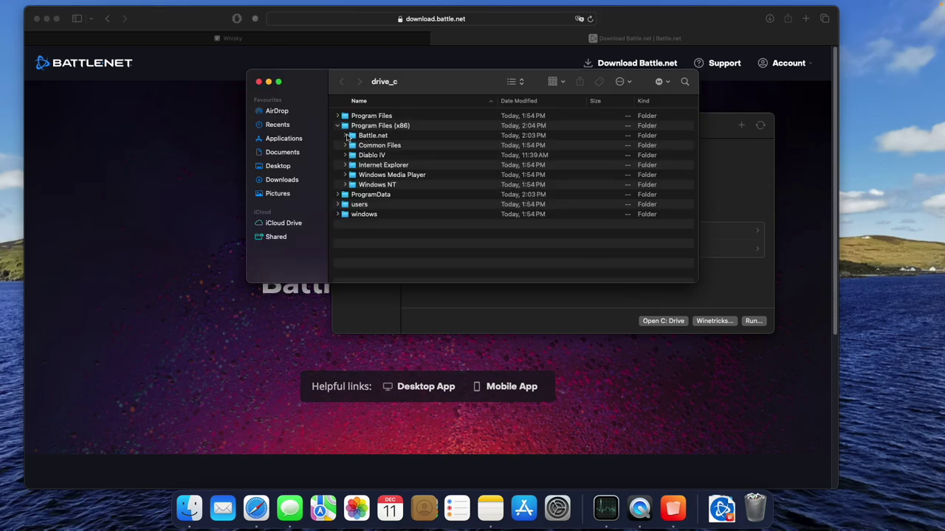
click(345, 135)
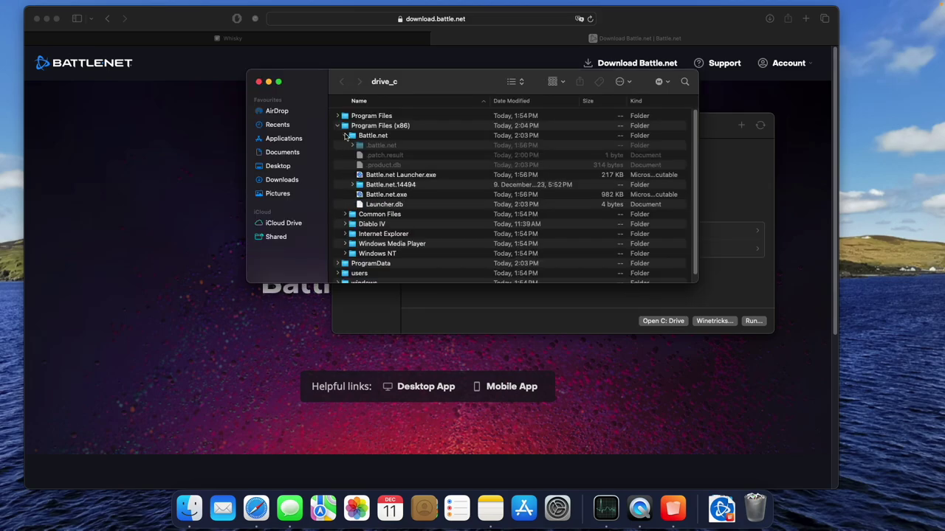
click(383, 185)
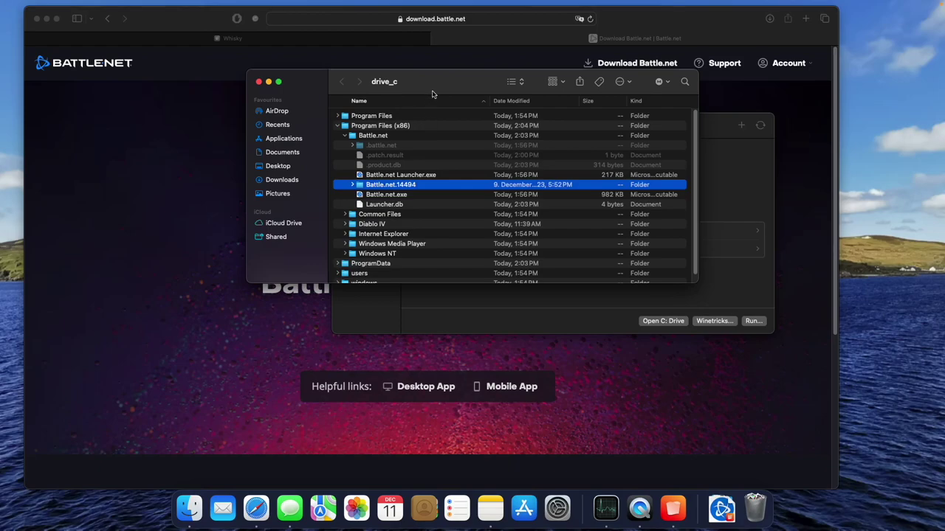
drag(435, 83, 232, 23)
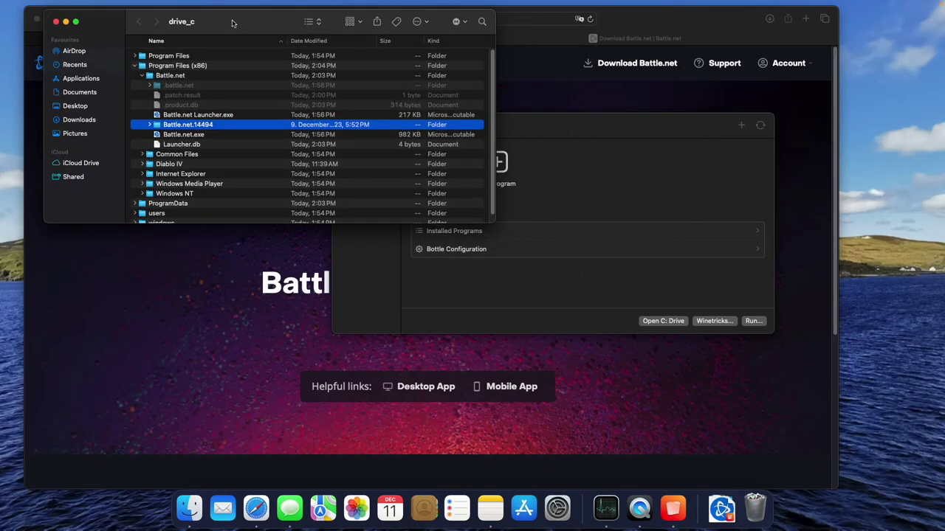
click(645, 193)
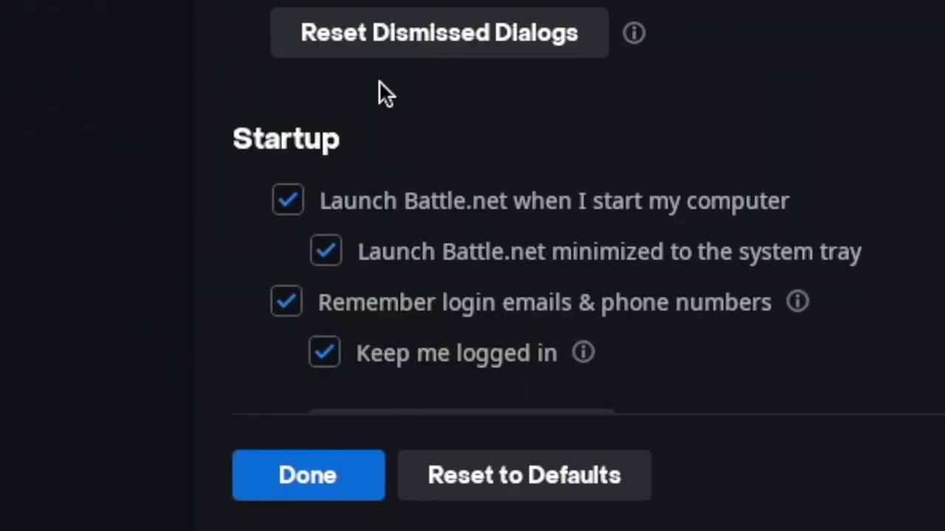
In Battle.net settings, disable launch at startup, show Last Viewed Game Page, and disable hardware acceleration.
click(288, 201)
scroll(310, 215, down, 3)
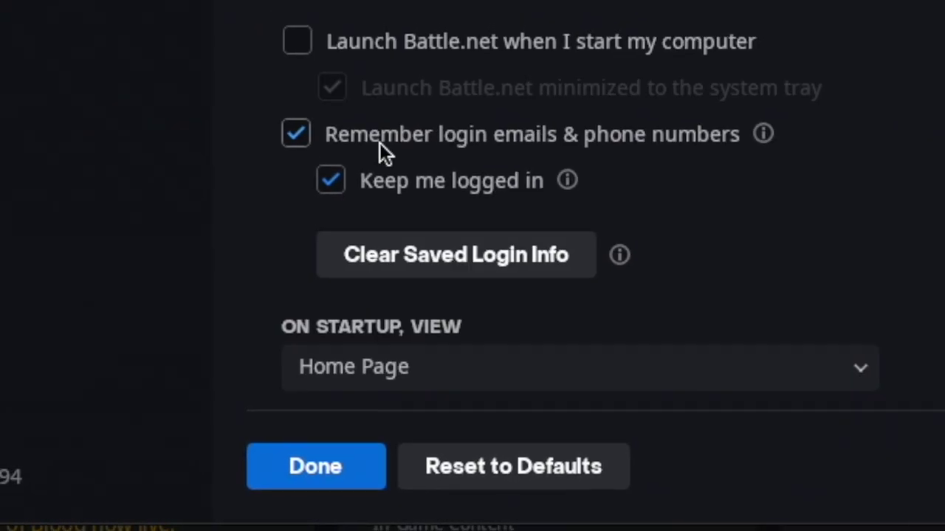
scroll(643, 195, down, 3)
scroll(622, 209, down, 1)
click(556, 143)
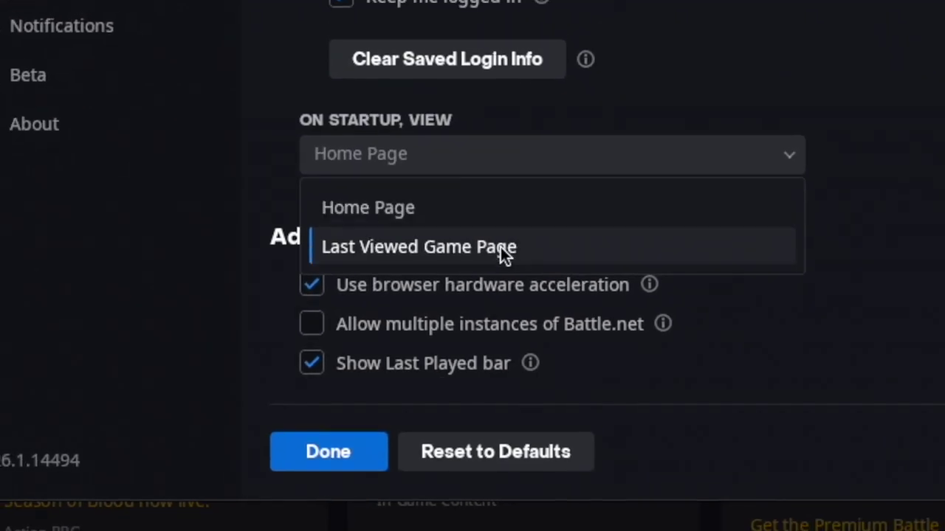
click(501, 247)
click(312, 284)
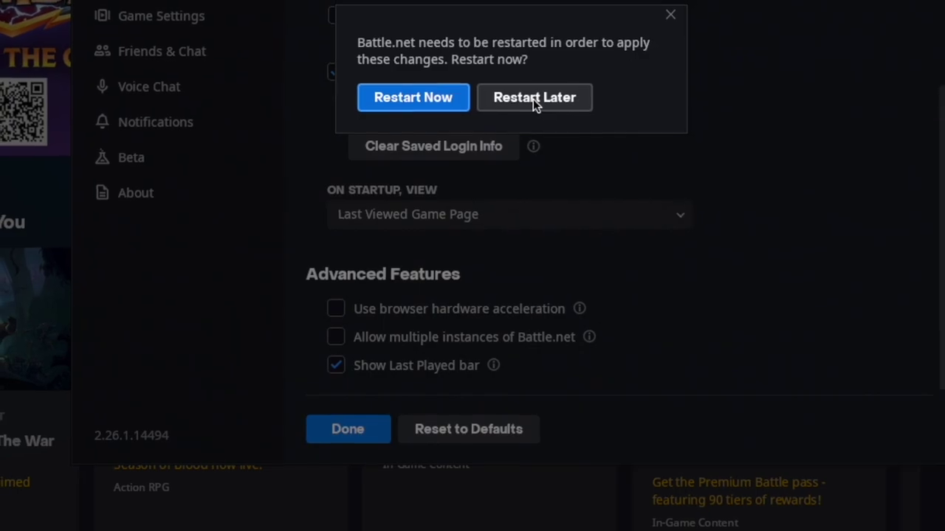
click(533, 99)
click(347, 429)
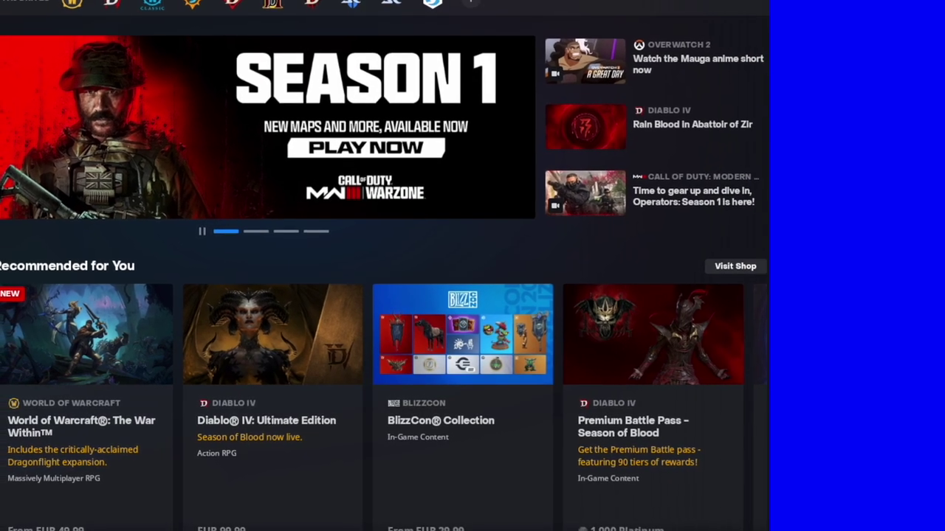
Quit Battle.net completely, choosing Exit application instead of minimising.
key(alt+F4)
click(430, 197)
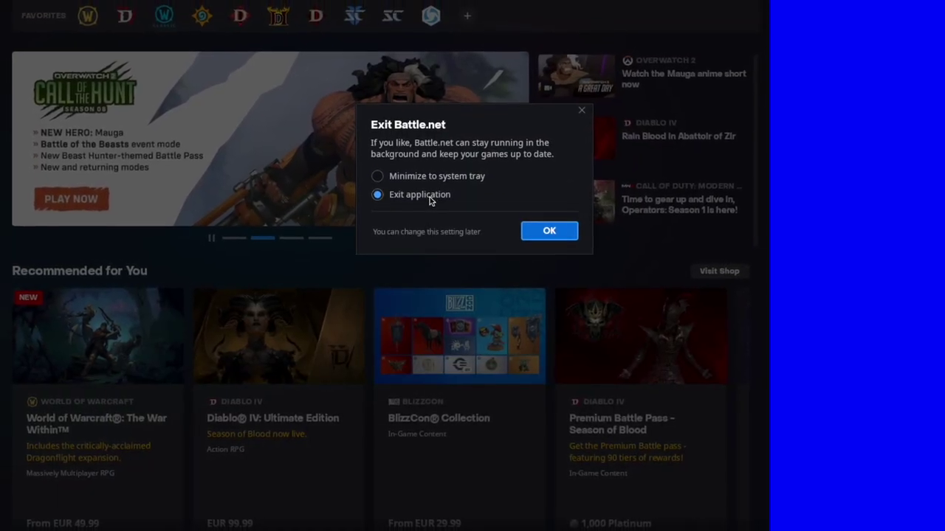
click(548, 233)
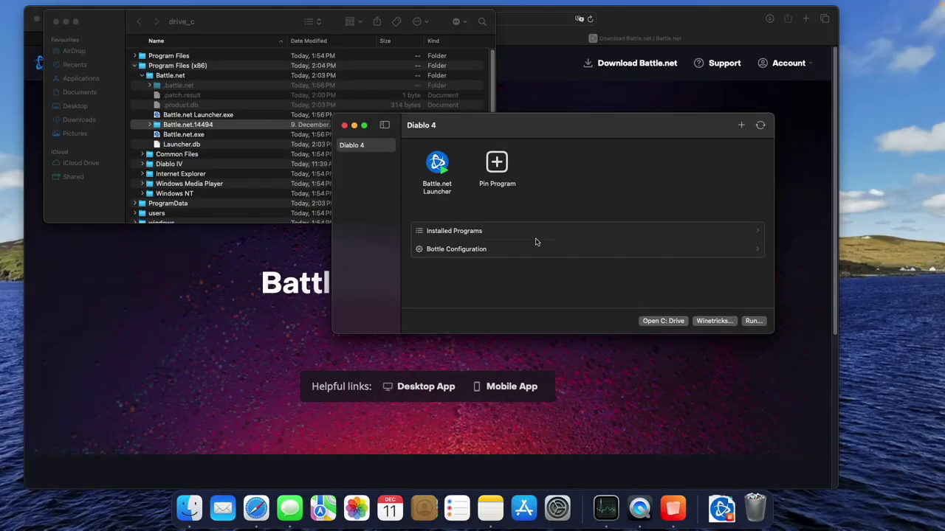
Launch Battle.net and try playing Diablo IV, dismissing the resulting No GPUs found error.
double_click(437, 163)
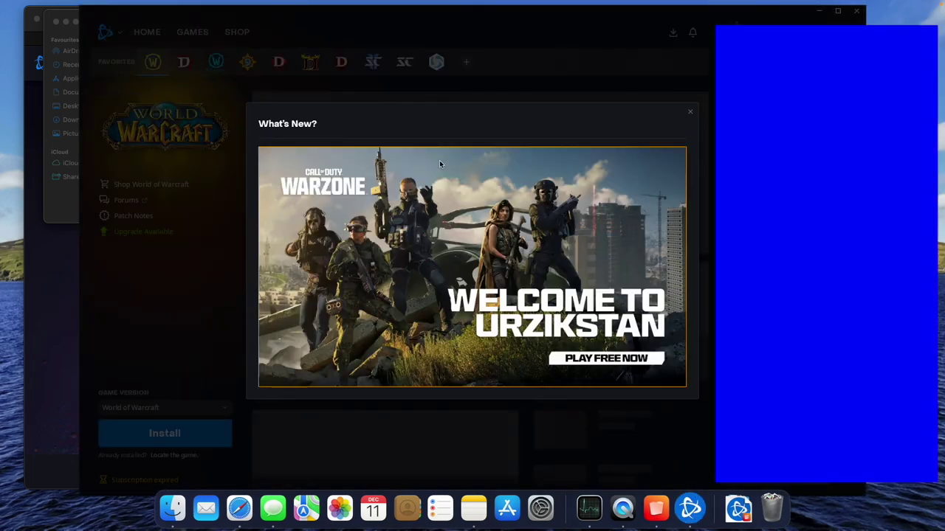
click(690, 111)
click(184, 61)
click(169, 439)
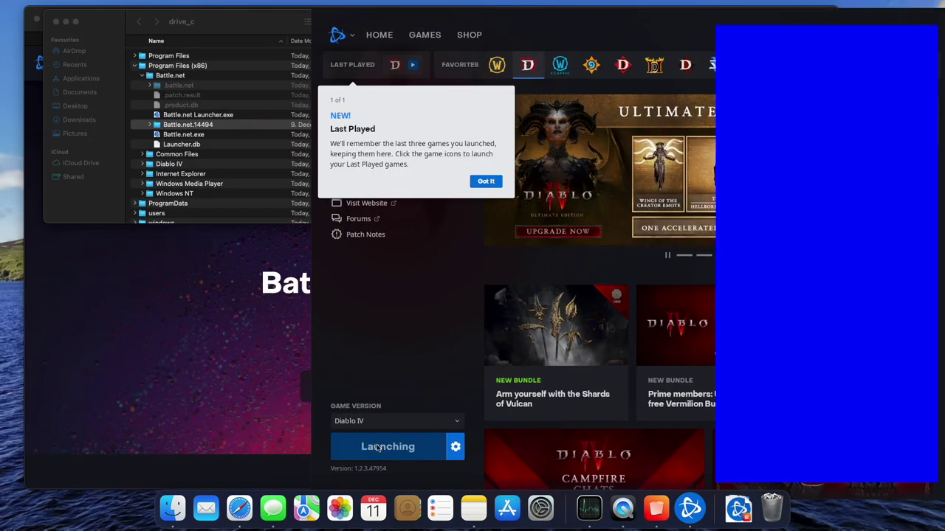
click(486, 181)
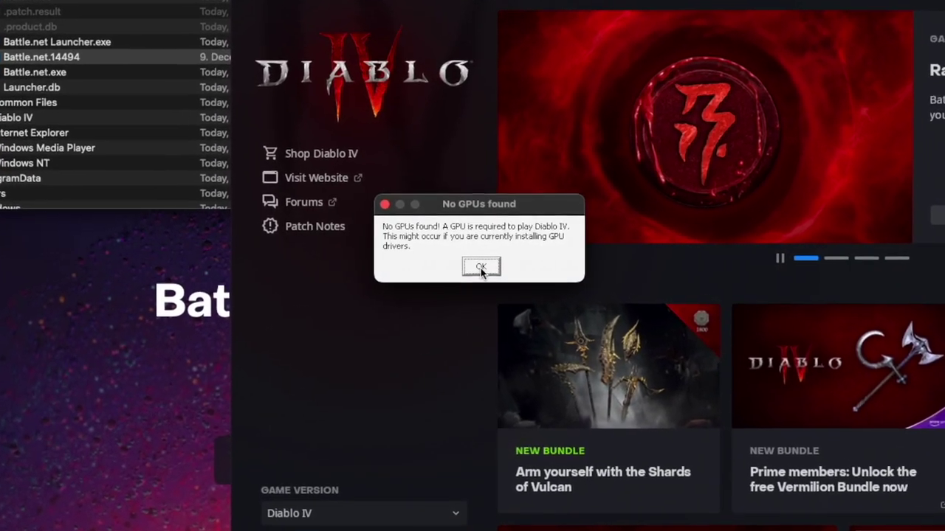
click(480, 268)
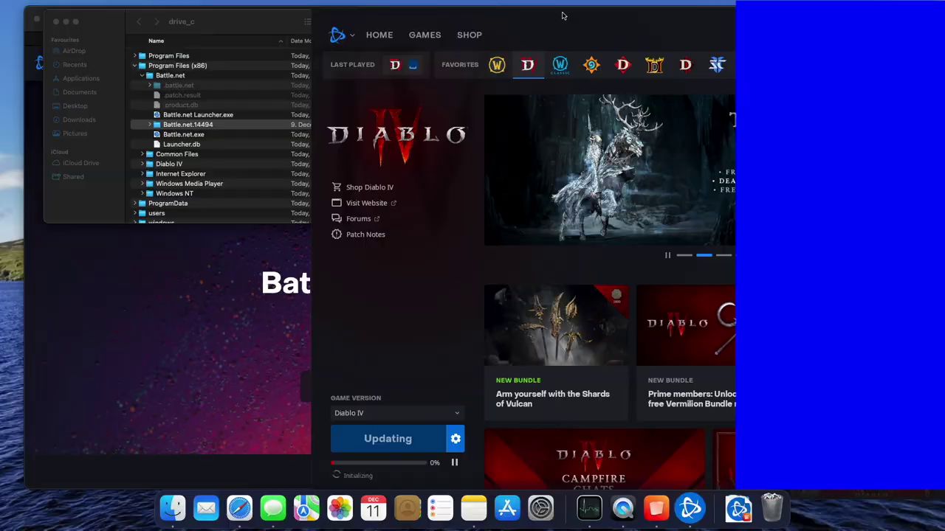
Cancel quitting the launcher while it downloads, and open the bottle's configuration.
key(super+q)
click(538, 219)
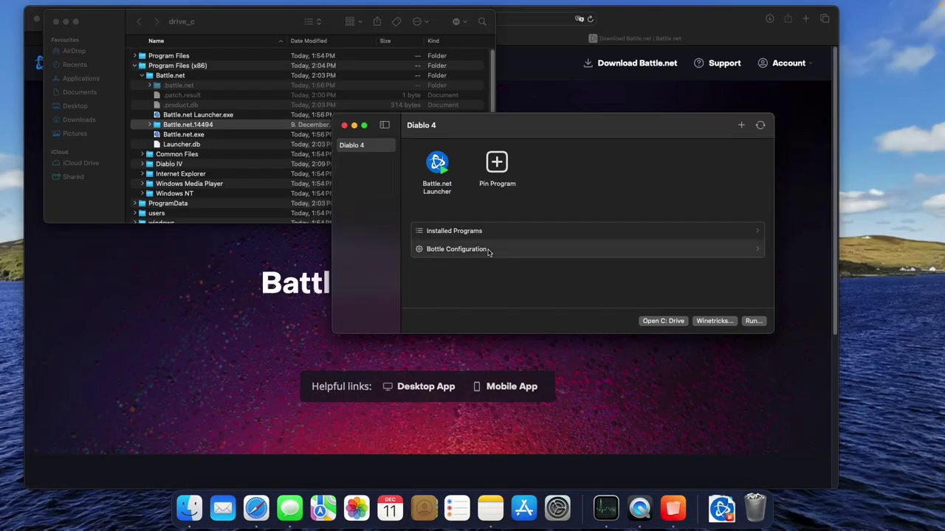
click(487, 249)
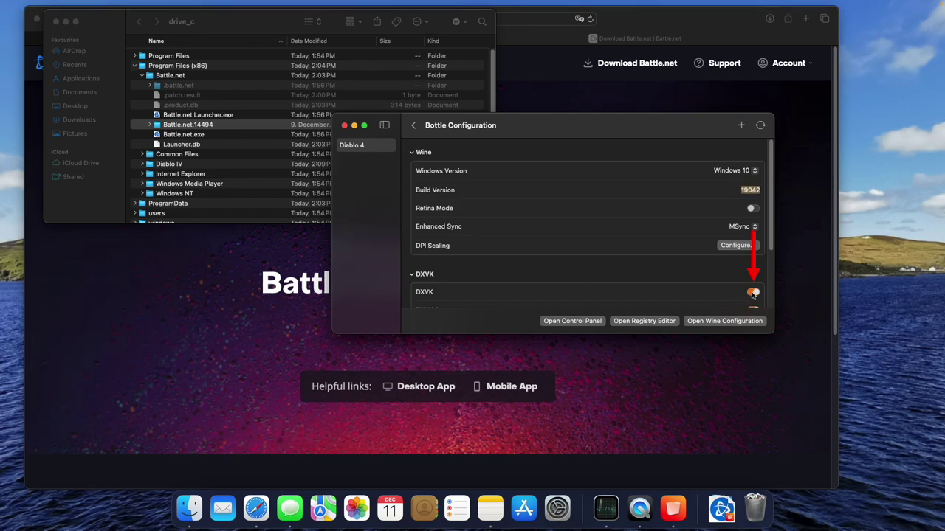
Return to the bottle overview and open the Battle.net Launcher's launch configuration.
scroll(590, 278, down, 2)
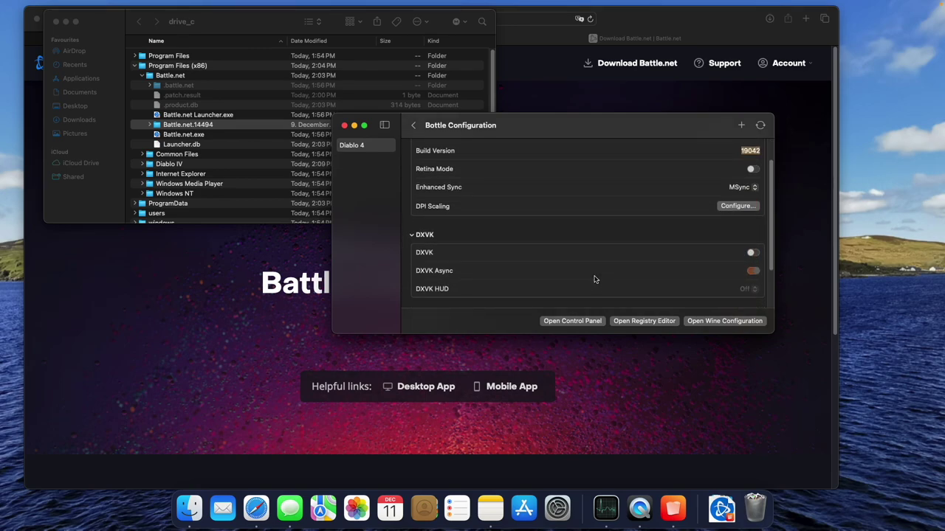
click(415, 126)
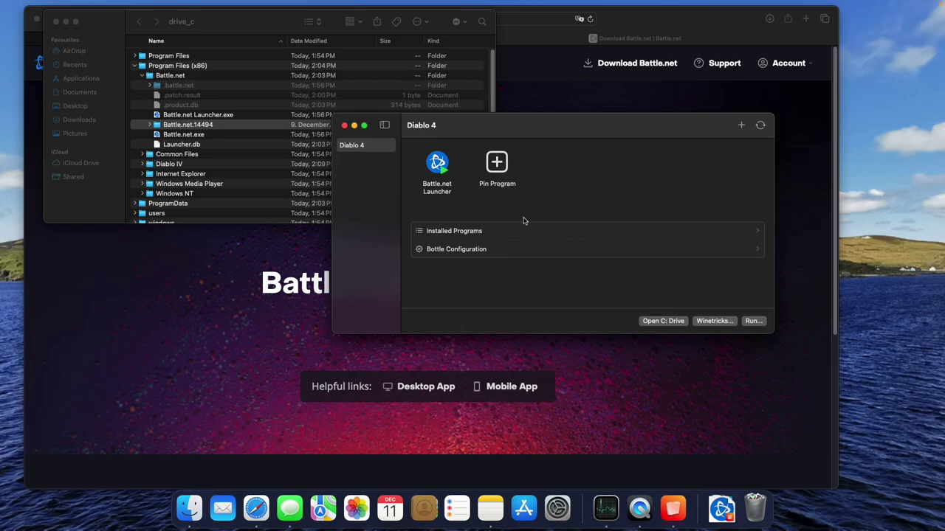
right_click(440, 165)
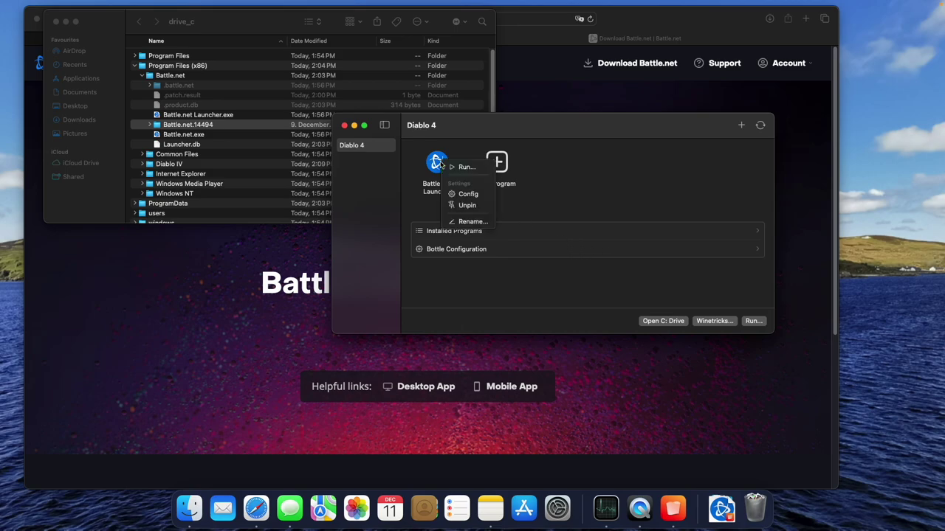
click(474, 196)
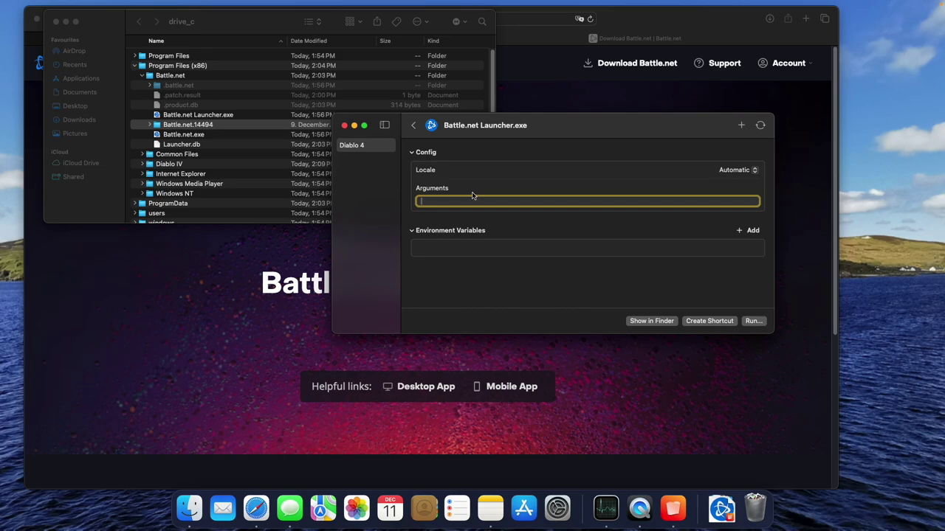
Add the environment variable WINE_SIMULATE_WRITECOPY=1 to the Battle.net Launcher.
click(563, 252)
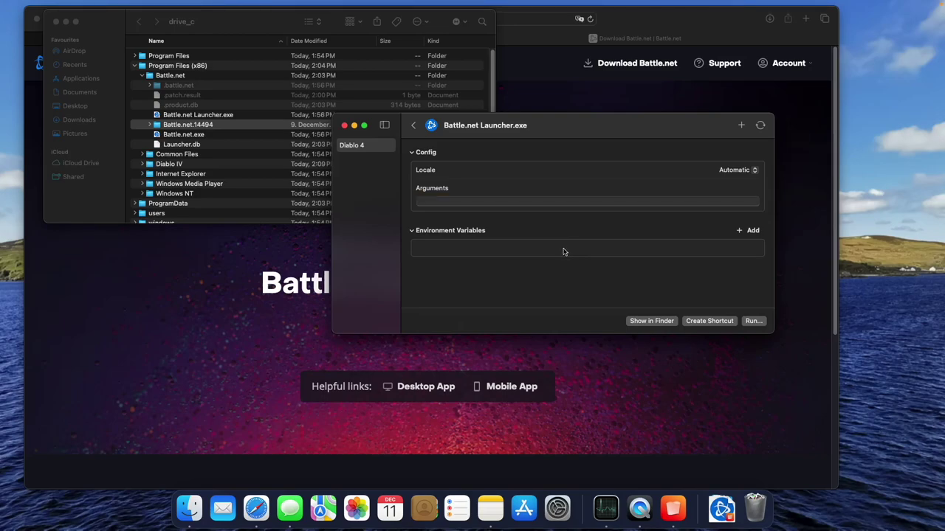
click(741, 231)
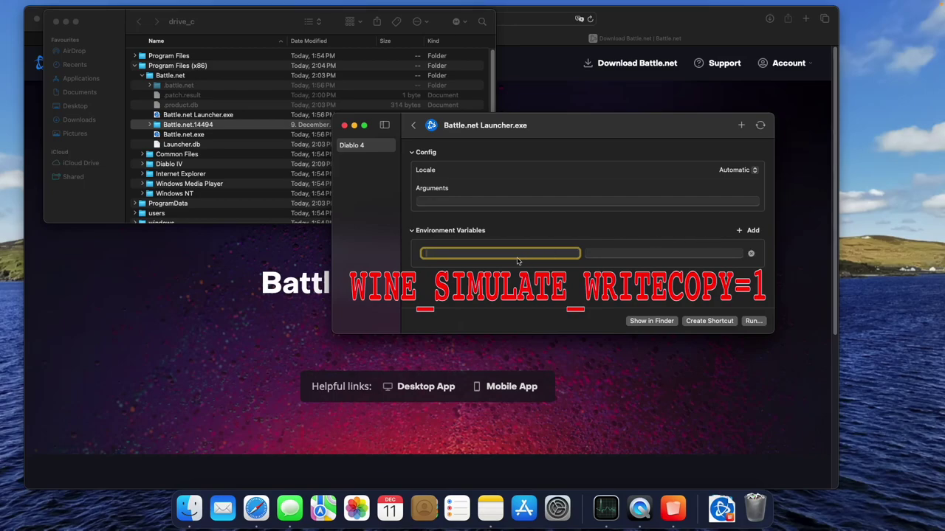
right_click(474, 254)
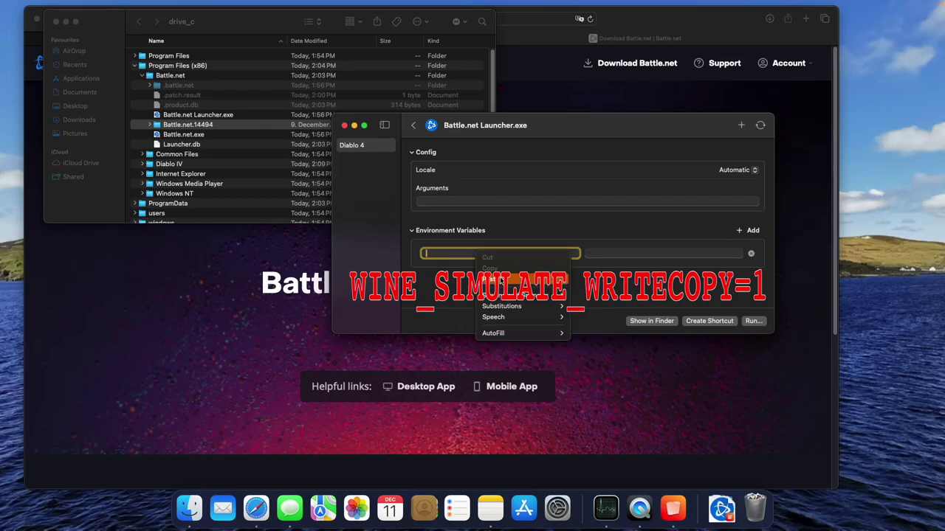
click(501, 281)
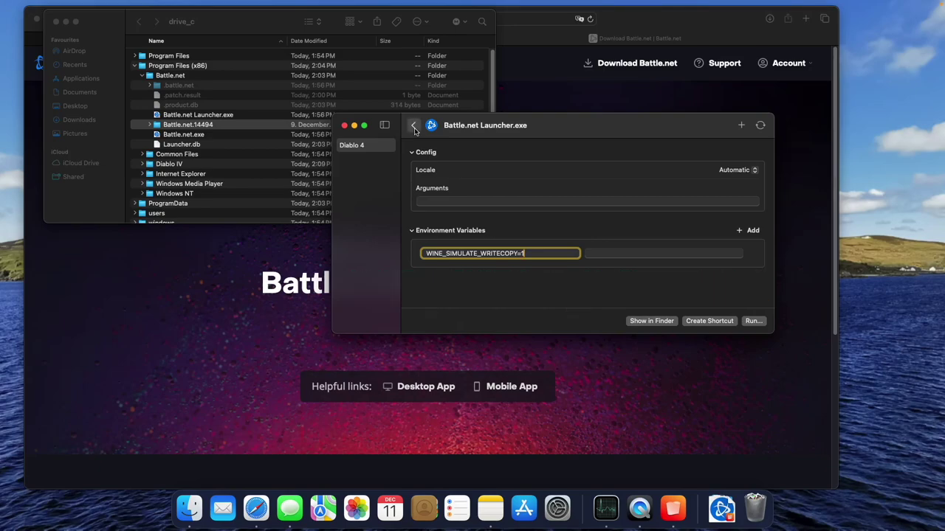
click(414, 128)
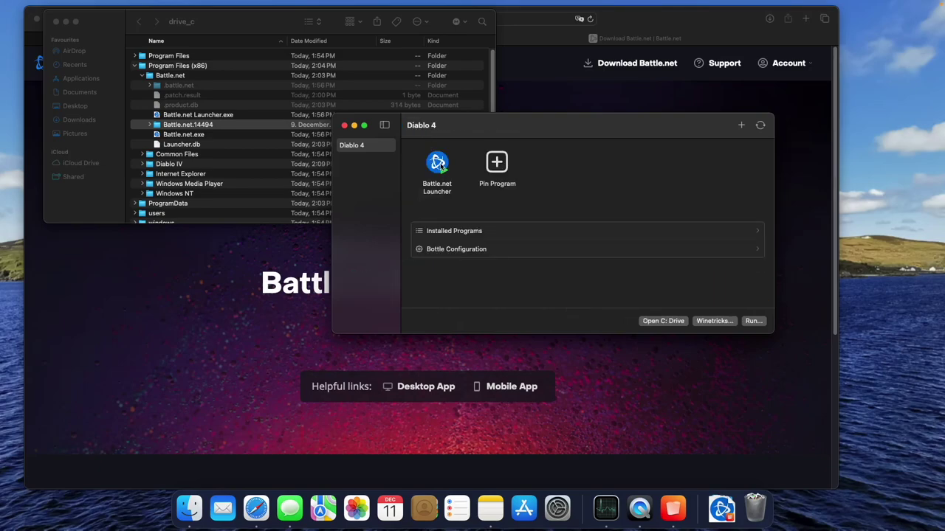
Switch the bottle's Enhanced Sync from MSync to ESync and relaunch Battle.net.
click(457, 249)
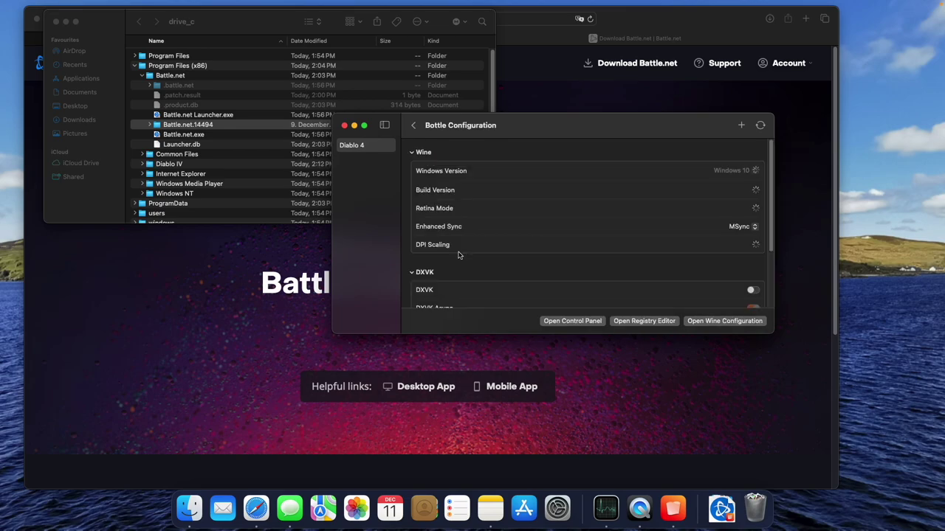
click(746, 228)
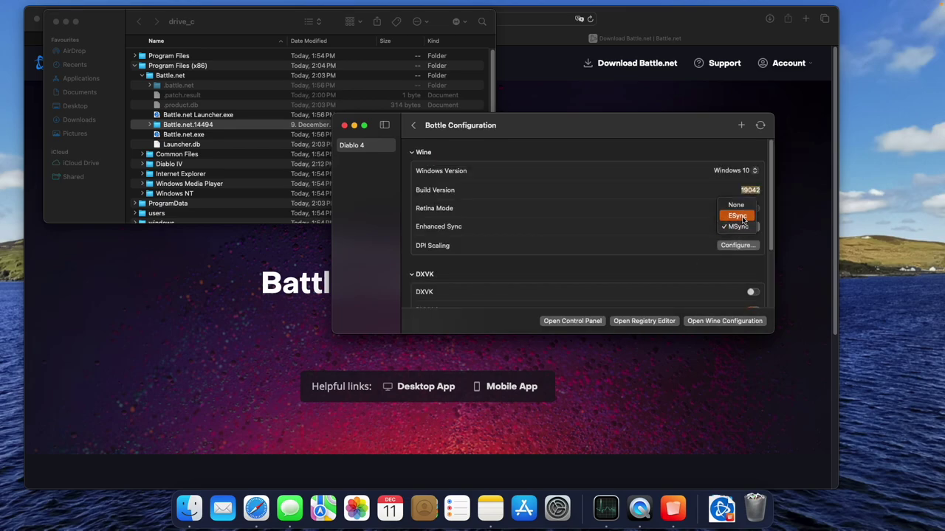
click(738, 216)
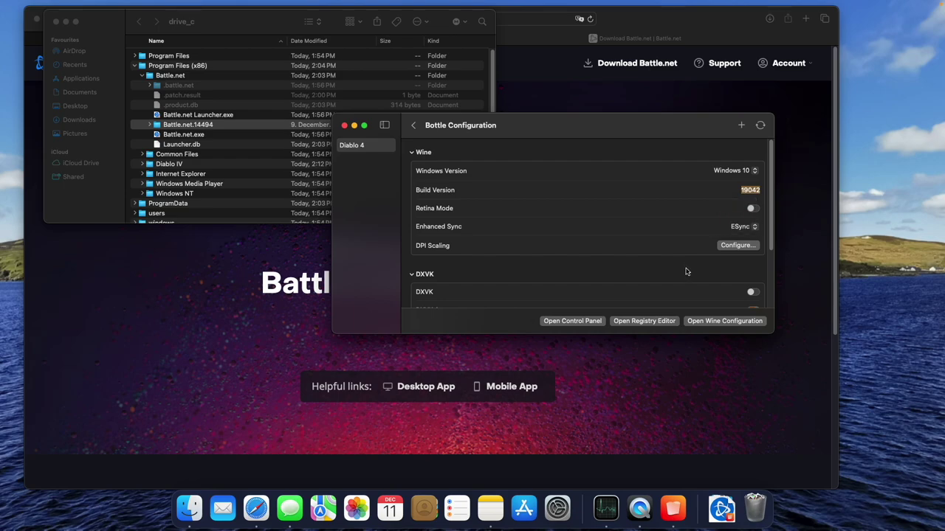
click(415, 126)
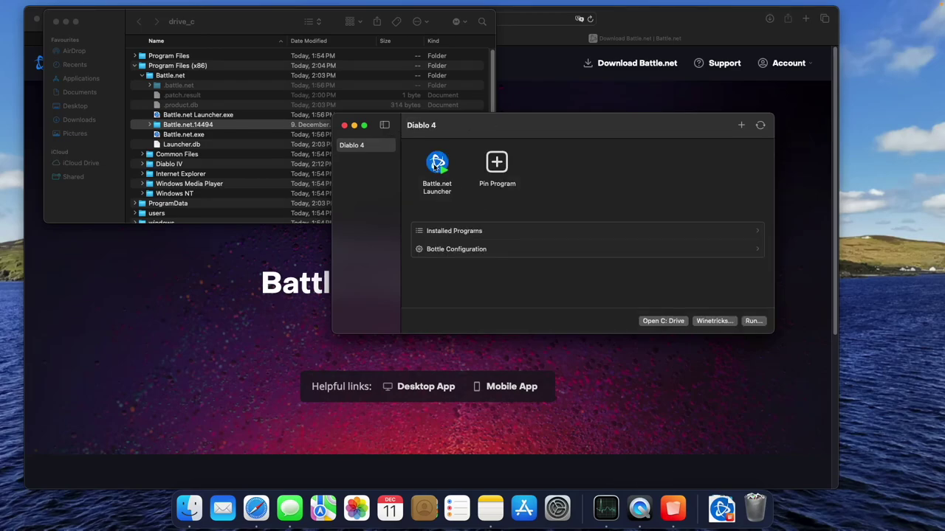
double_click(436, 167)
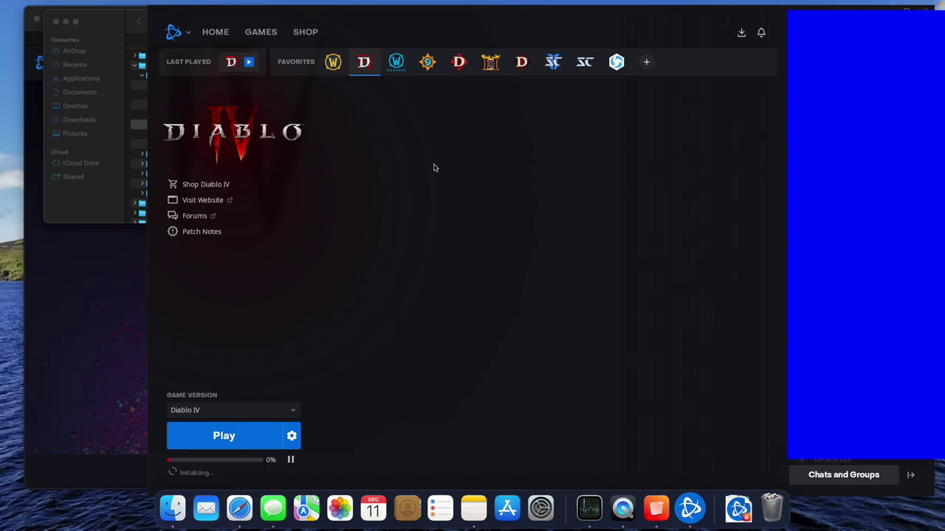
Play Diablo IV, disabling the screen-reader prompt and accepting the brightness setting.
click(237, 441)
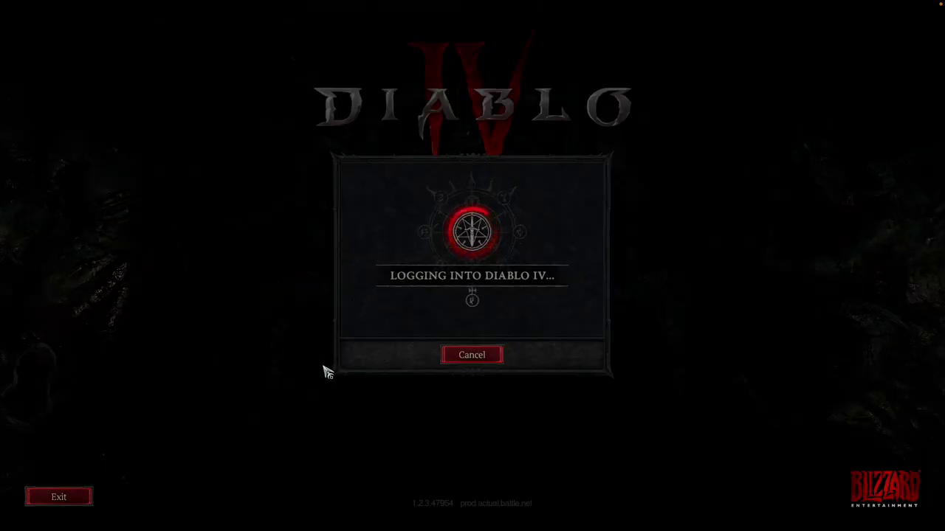
click(491, 329)
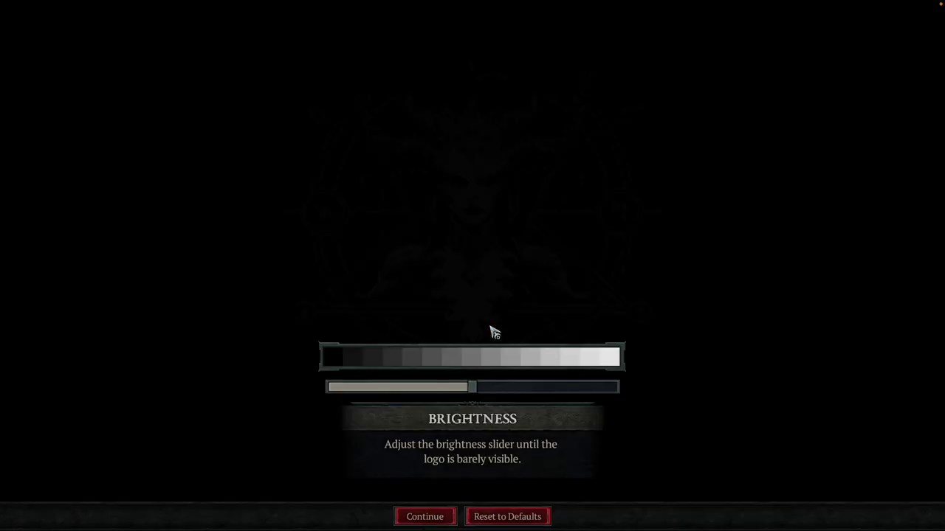
click(436, 520)
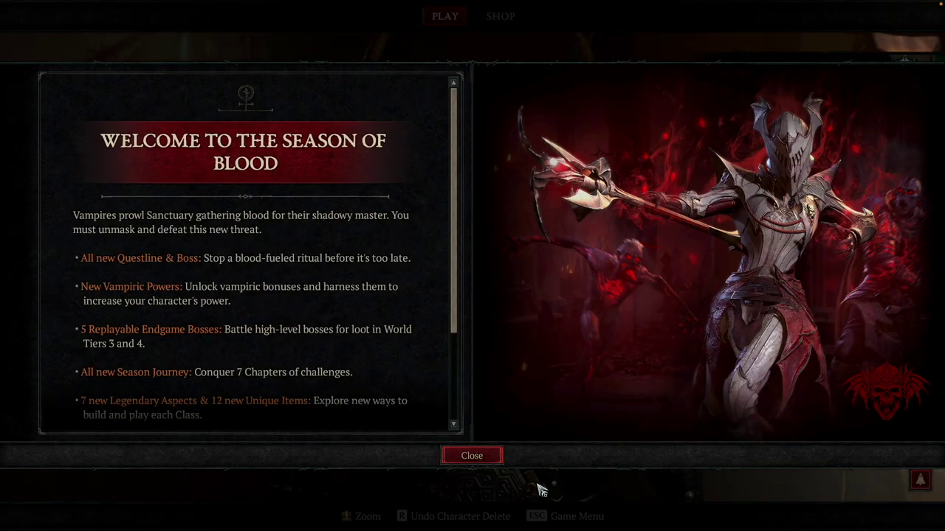
Force-quit wine64-preloader, wineserver and the other Intel wine processes in Activity Monitor.
click(614, 513)
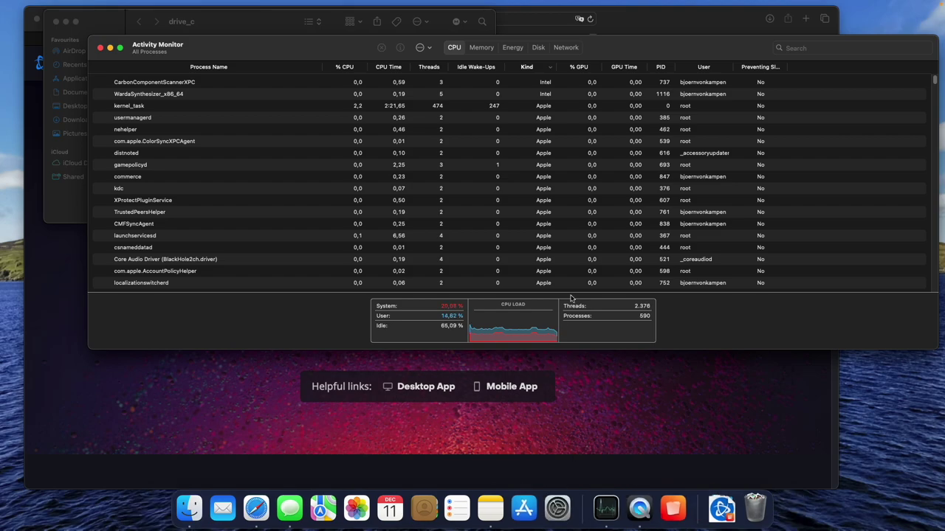
click(251, 84)
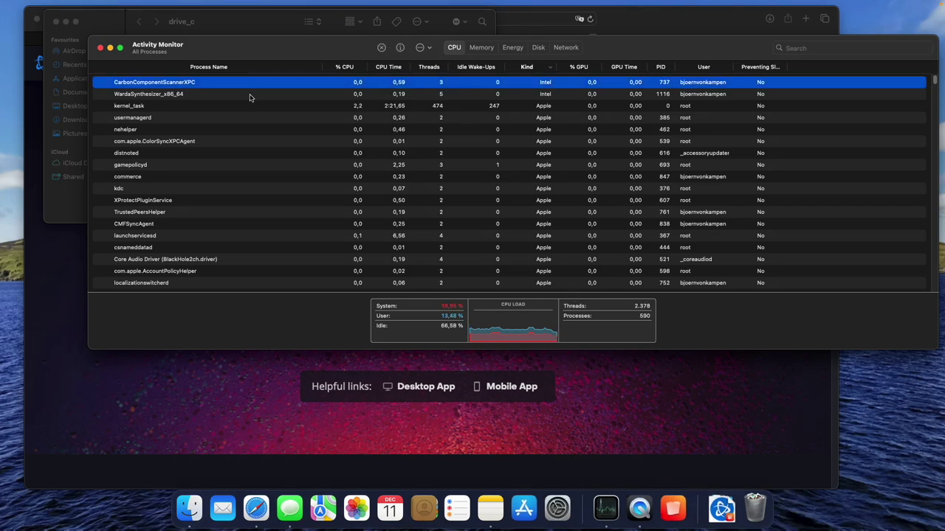
shift+click(249, 96)
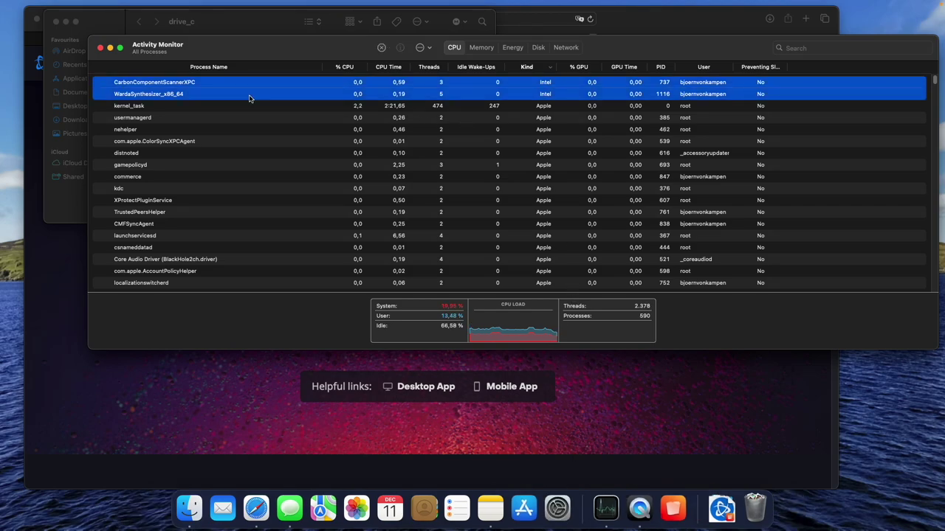
click(381, 49)
click(535, 262)
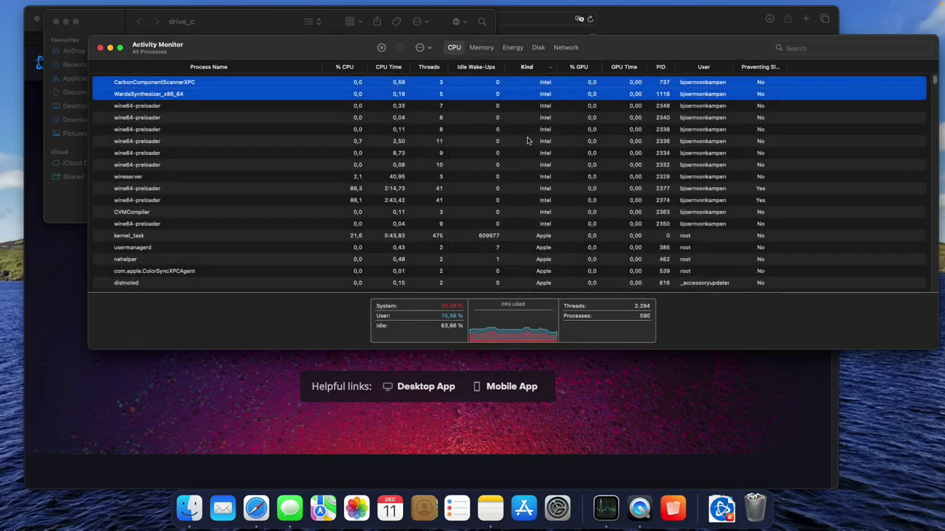
shift+click(530, 229)
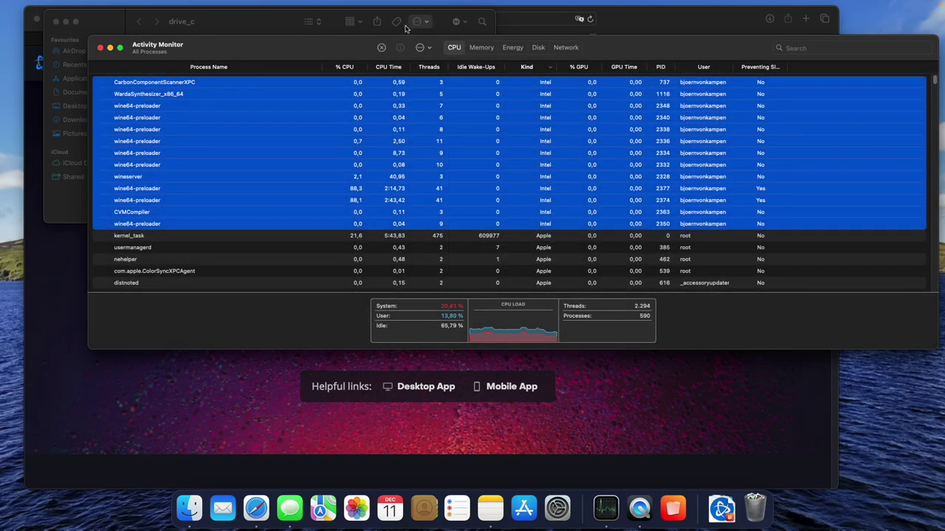
click(558, 258)
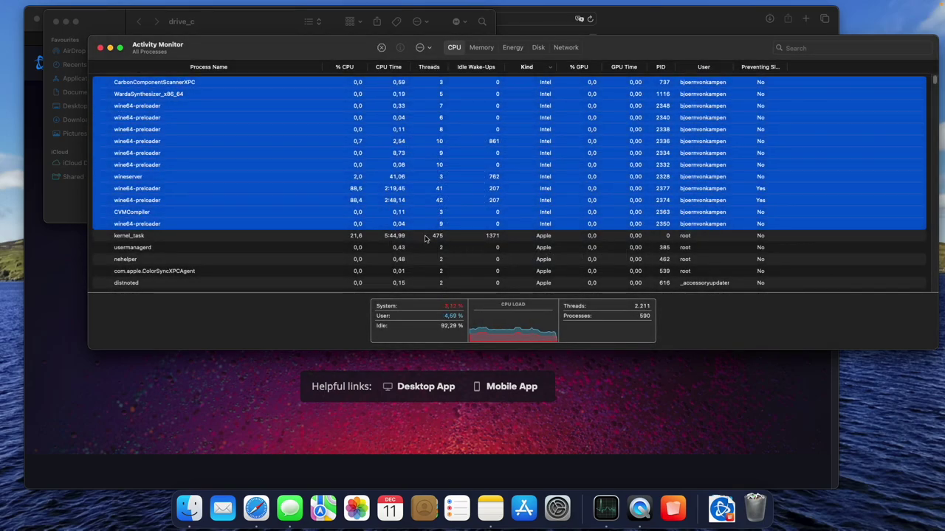